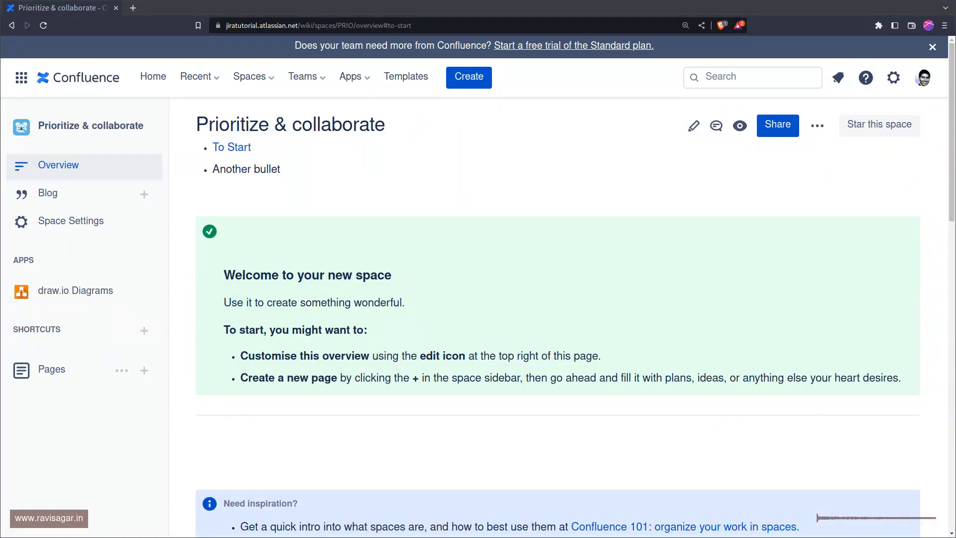
Review the existing page and follow the To Start link to its to-start anchored section.
drag(928, 487, 874, 439)
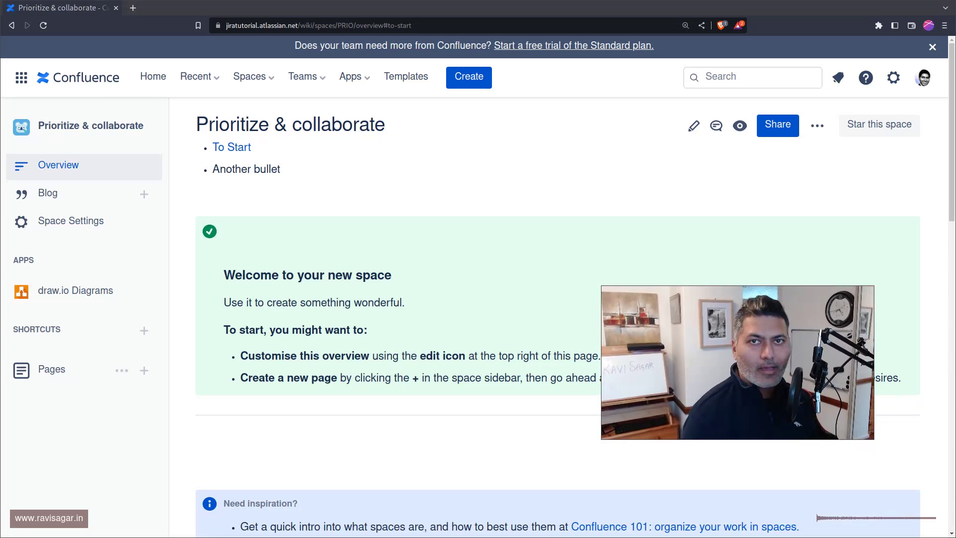
drag(874, 439, 838, 420)
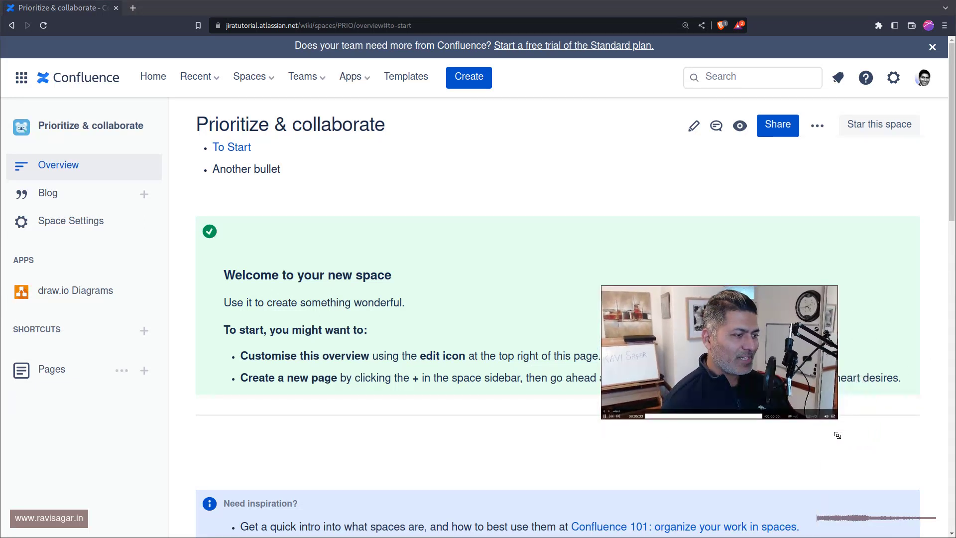
drag(789, 387, 854, 449)
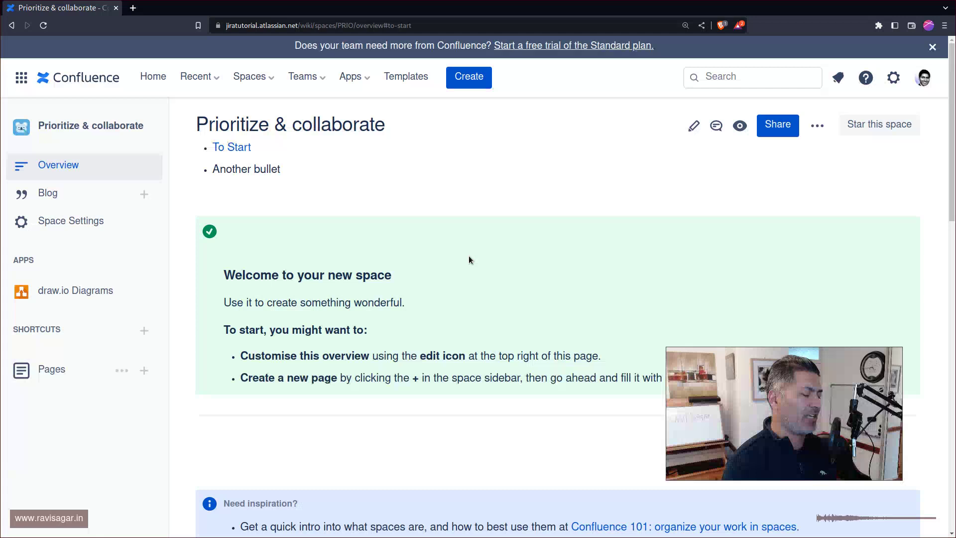
scroll(470, 257, down, 10)
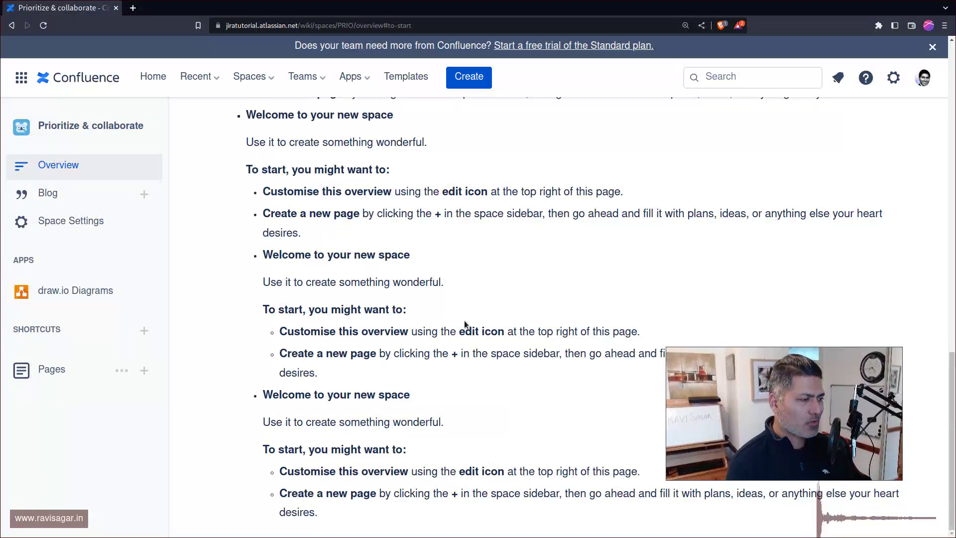
scroll(464, 324, up, 3)
scroll(464, 325, up, 10)
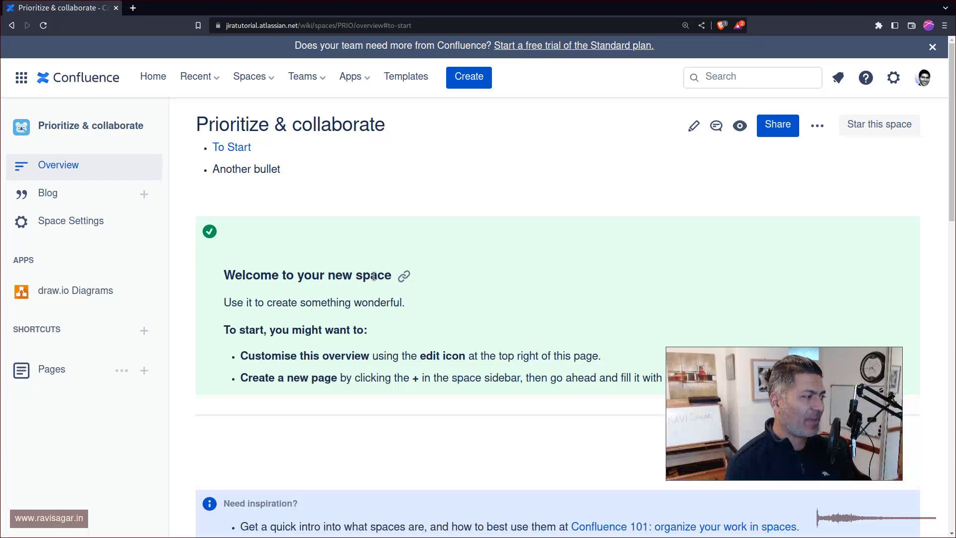
scroll(571, 294, down, 10)
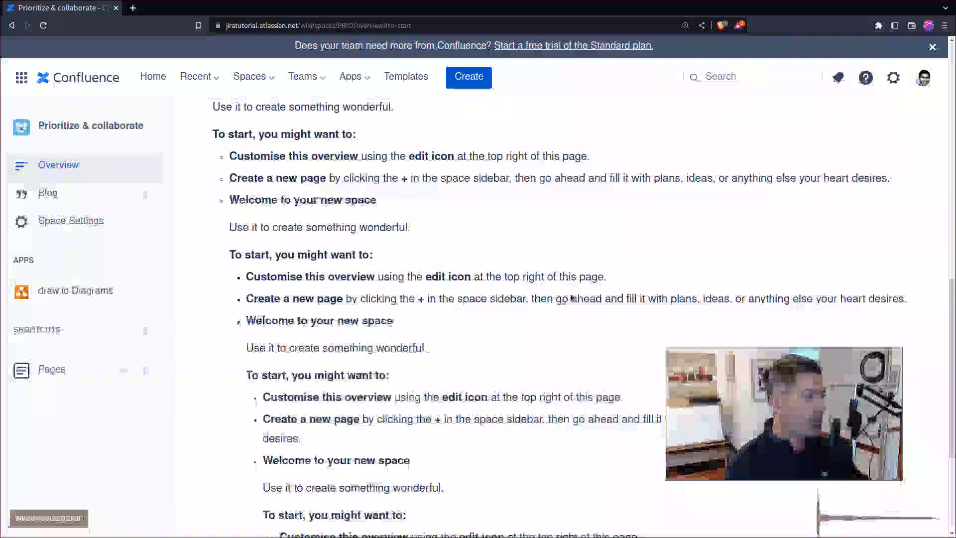
triple_click(323, 235)
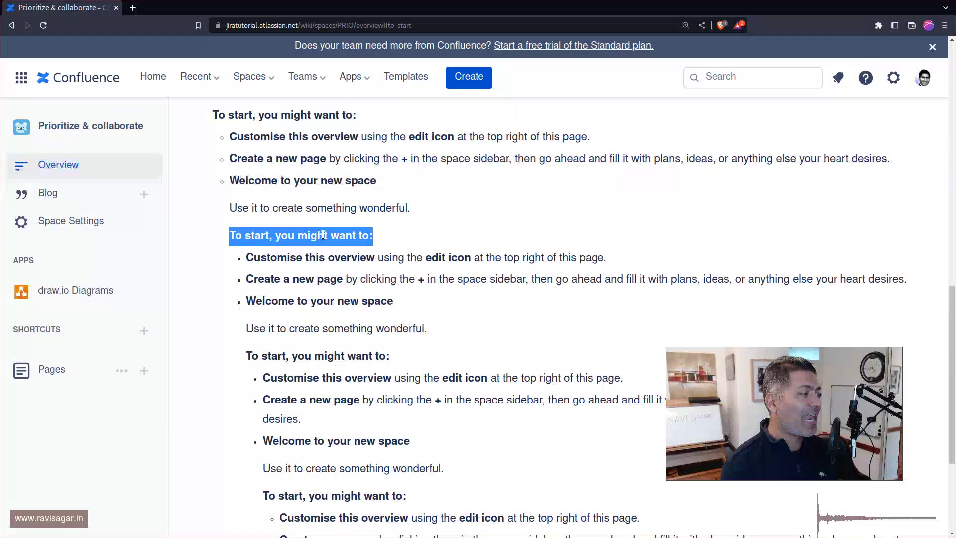
click(515, 287)
scroll(515, 288, up, 15)
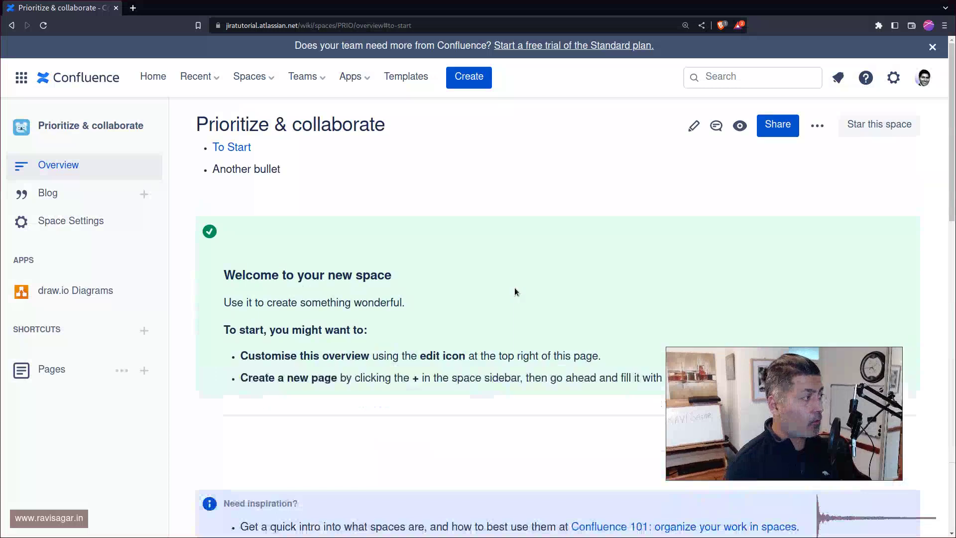
click(231, 147)
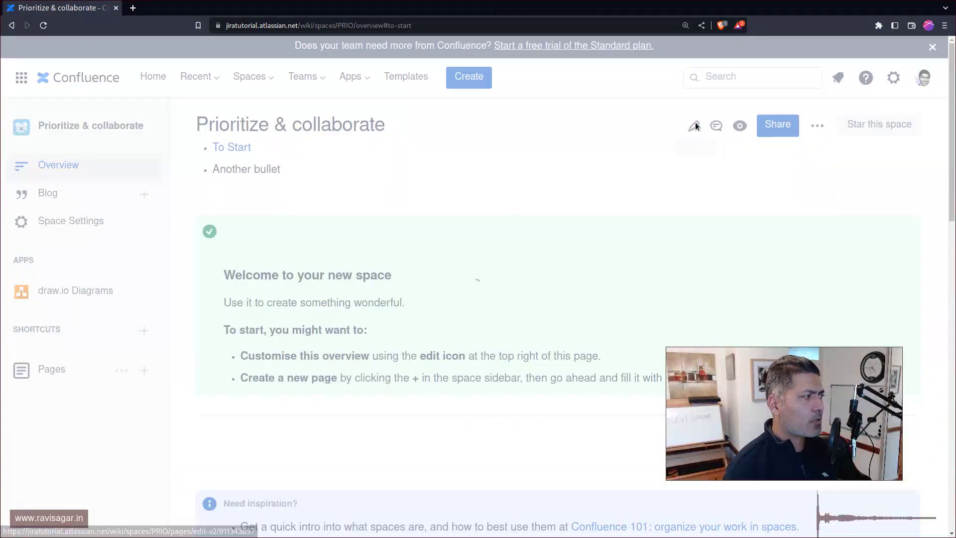
Edit the page and rename the first two bullets to Bullet 1 and Bullet 2.
click(695, 124)
click(143, 203)
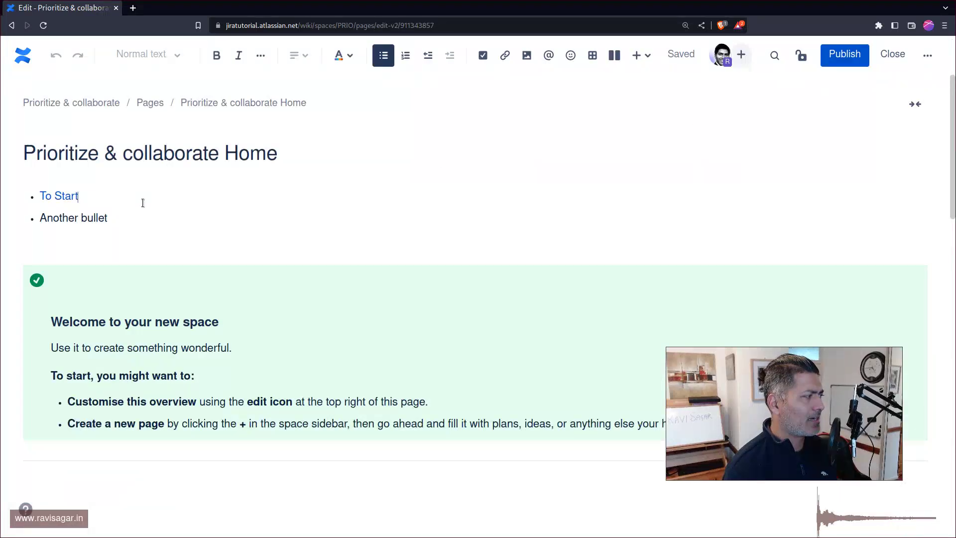
double_click(143, 202)
key(shift+Home)
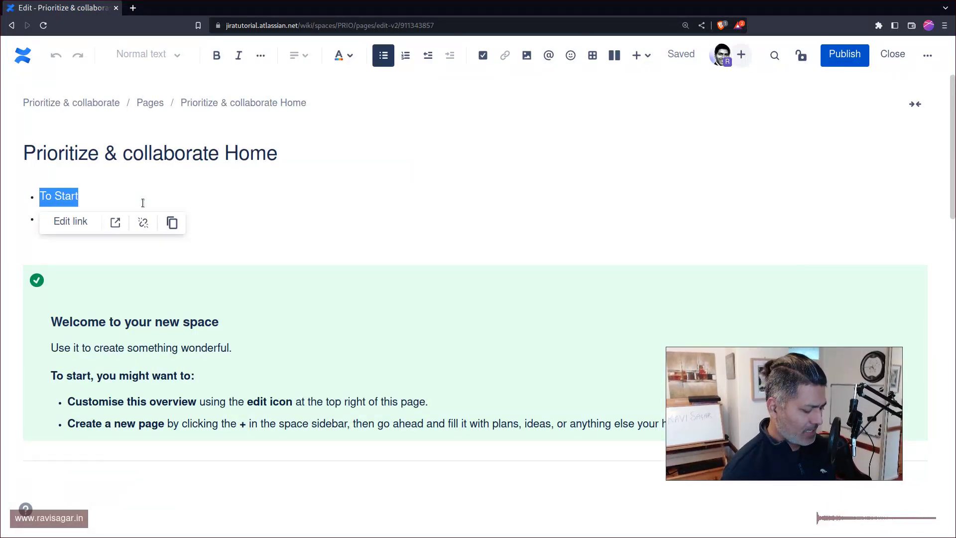
text(Bullet 1)
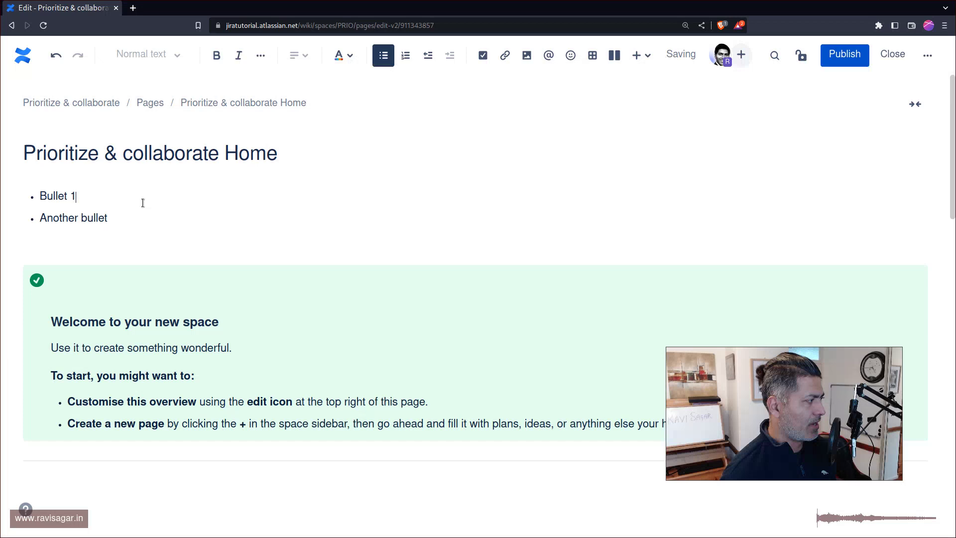
key(shift+Home)
text(Bullety)
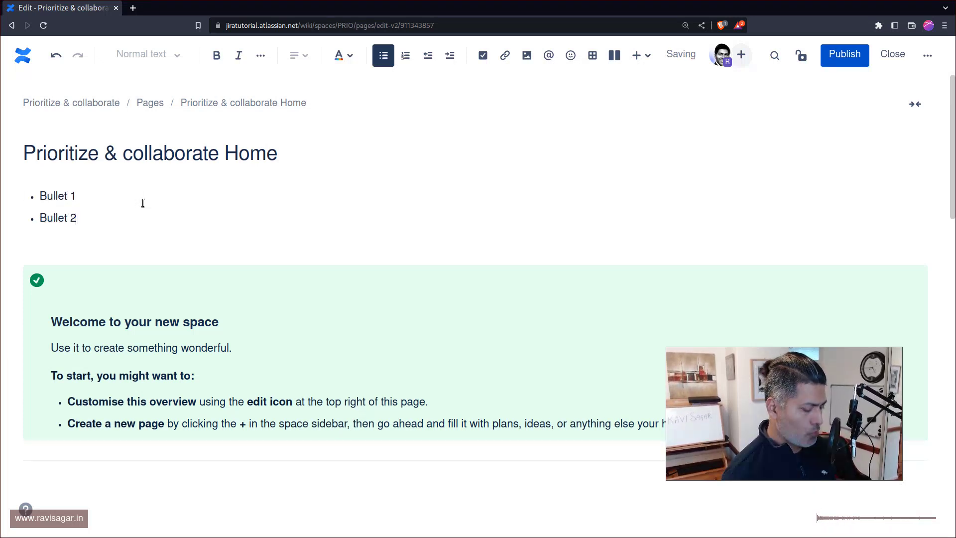
Copy the Bullet 2 text and paste it as a new third bullet for Bullet 3.
key(shift+Left)
key(shift+Home)
key(ctrl+c)
key(End)
key(Return)
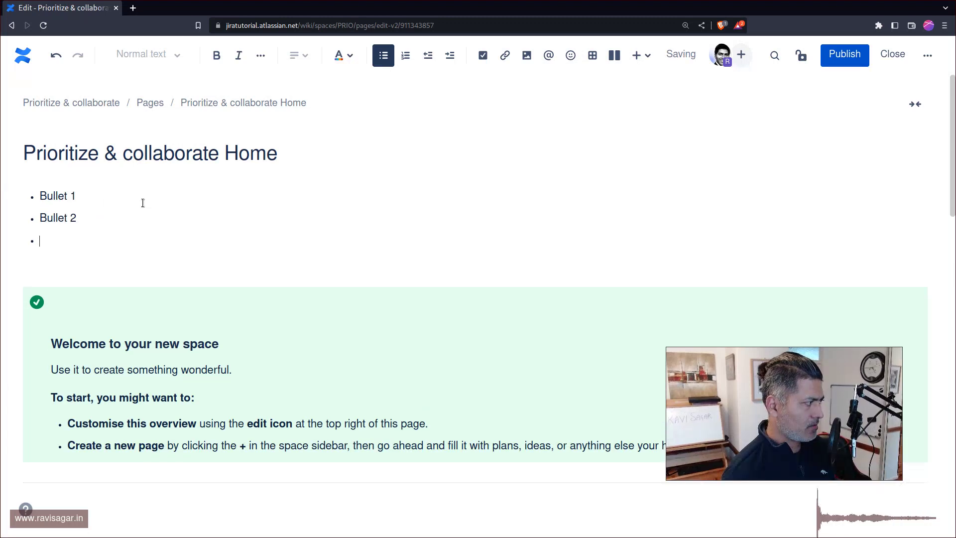
key(ctrl+v)
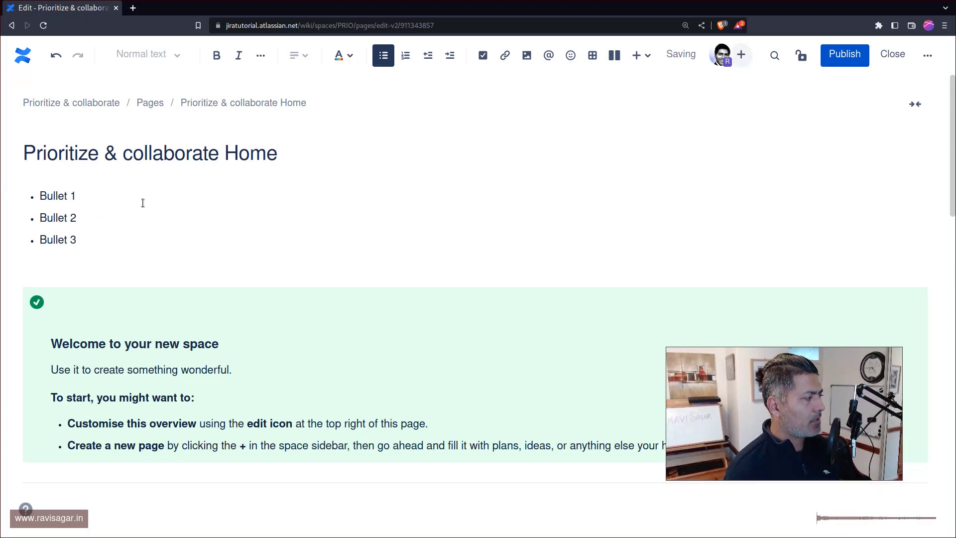
Delete the old to-start Anchor macro further down the page.
scroll(48, 466, down, 15)
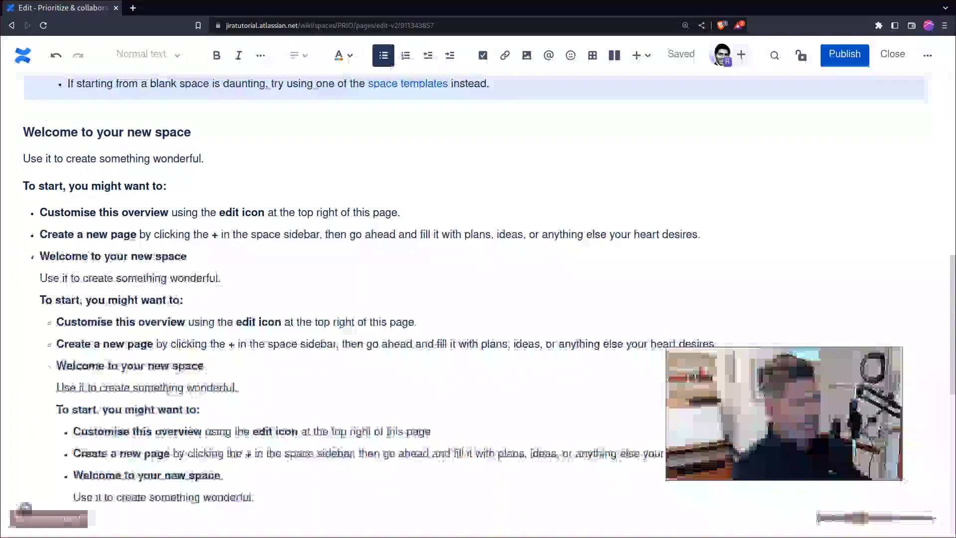
scroll(137, 314, down, 3)
scroll(137, 314, up, 3)
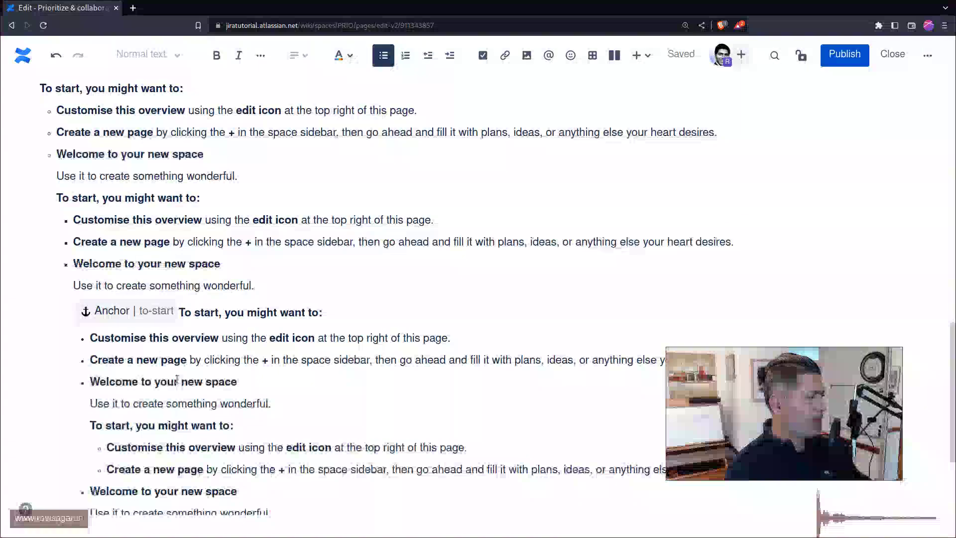
click(137, 314)
key(Delete)
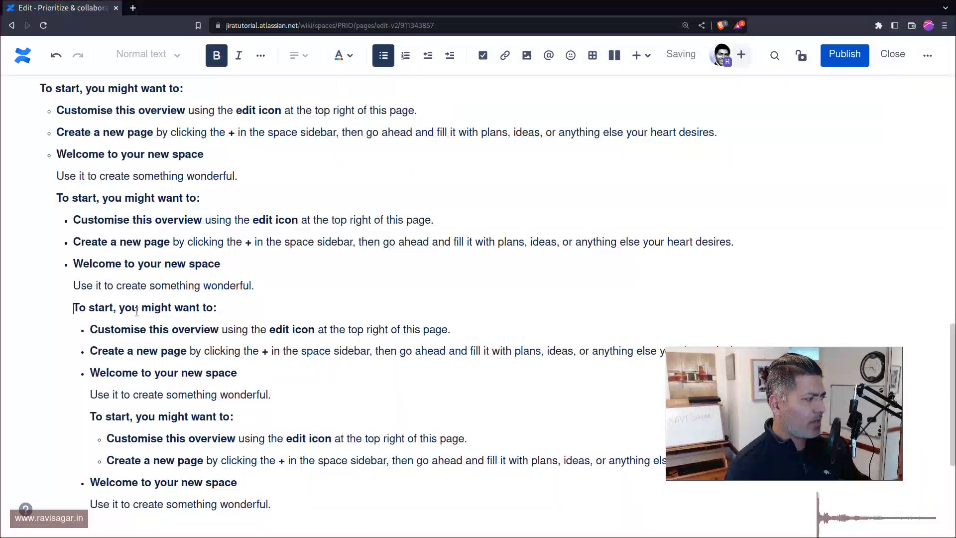
Add empty bullets above the nested welcome section.
key(Up)
key(Up)
key(Up)
key(Up)
key(Up)
key(Up)
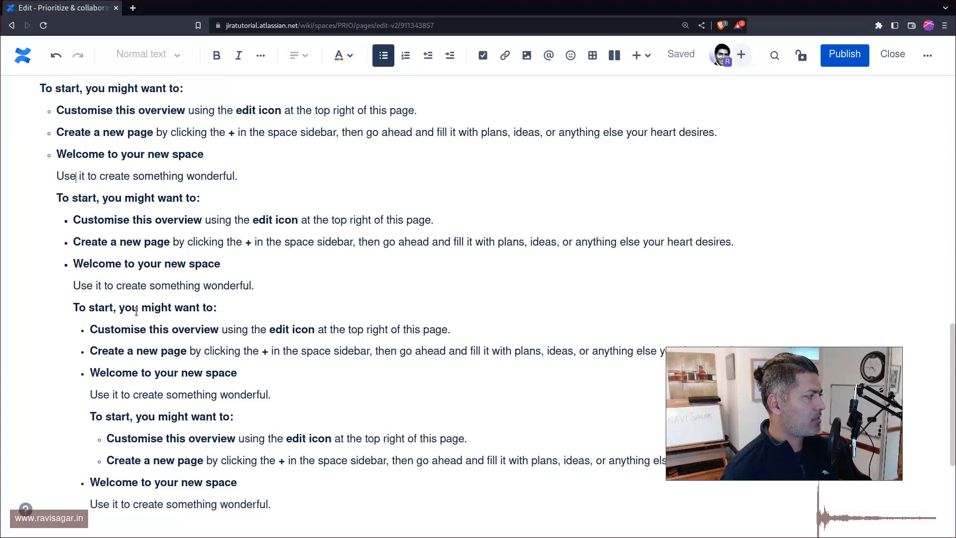
key(Return)
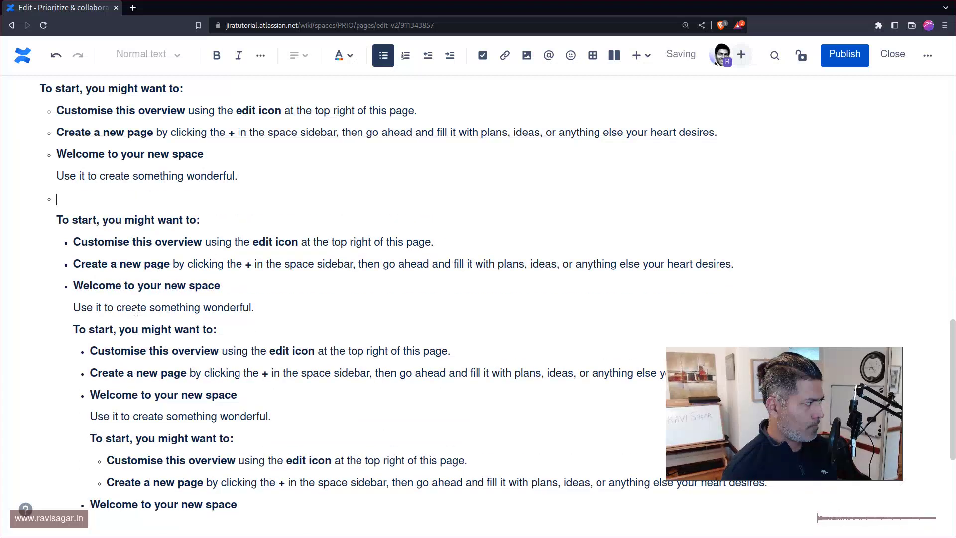
key(Return)
key(BackSpace)
key(BackSpace)
key(Return)
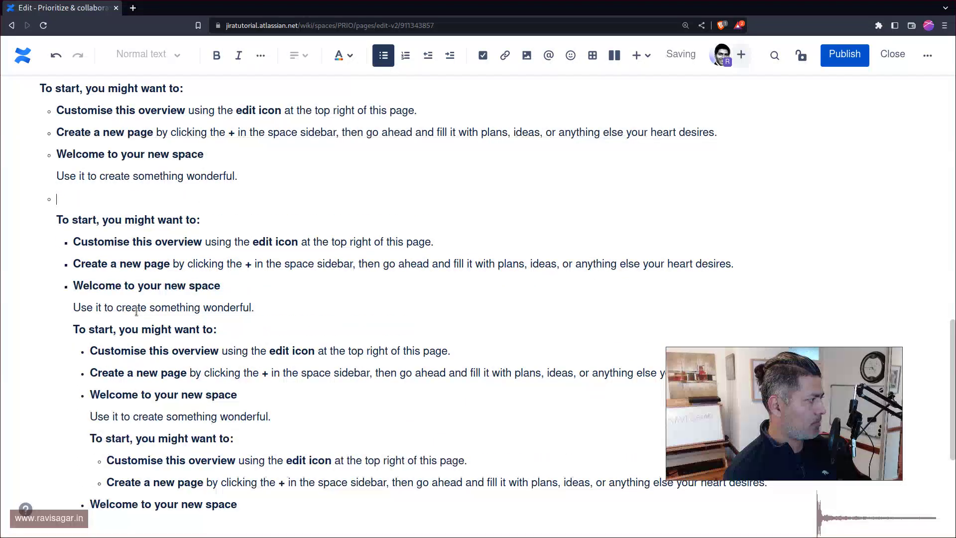
key(BackSpace)
key(Return)
key(Return)
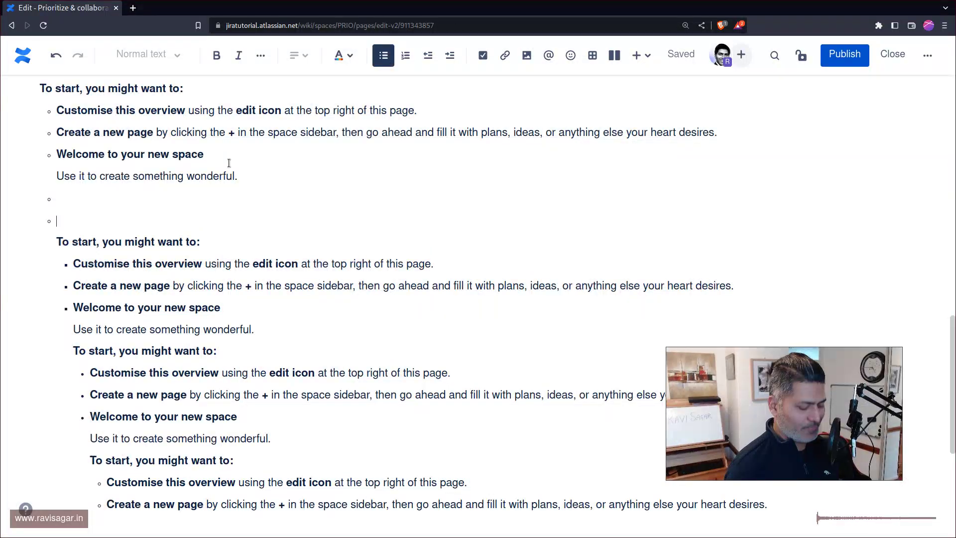
key(Return)
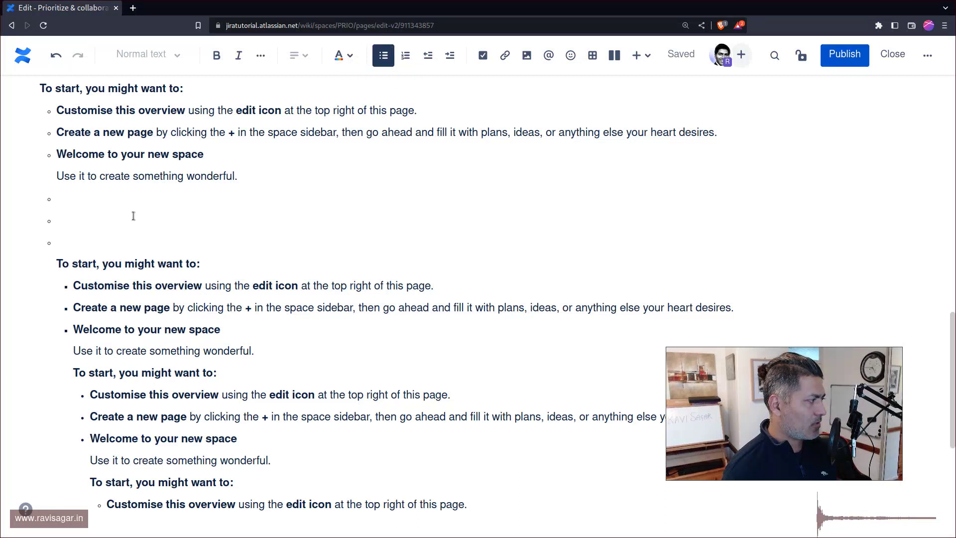
Type Bullet 1 as the new item above the welcome section and select its line.
text(Bullet 1)
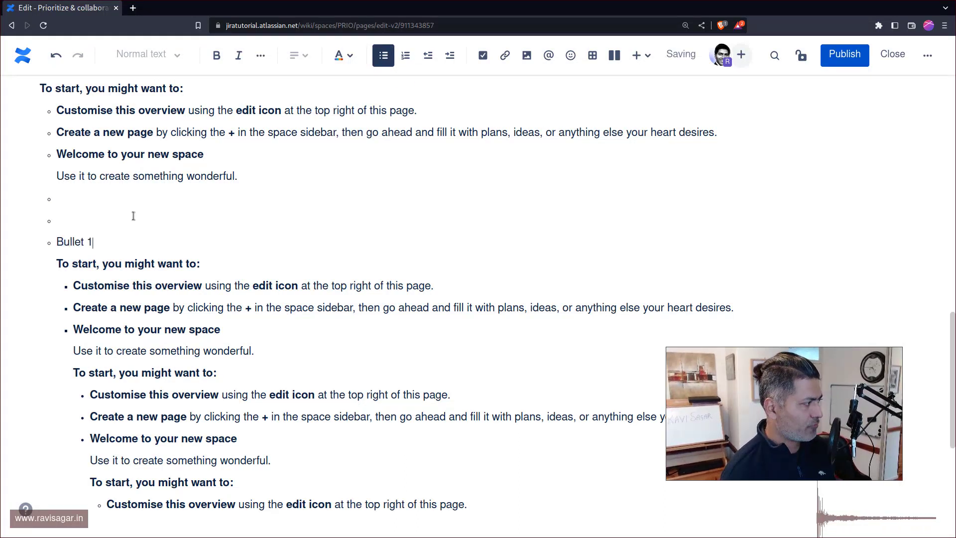
key(shift+Home)
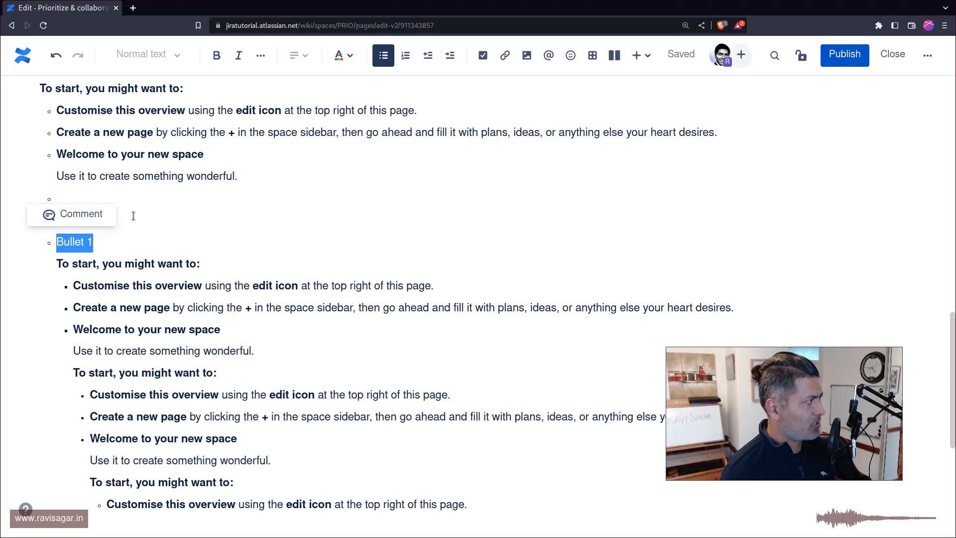
scroll(134, 216, up, 1)
key(Left)
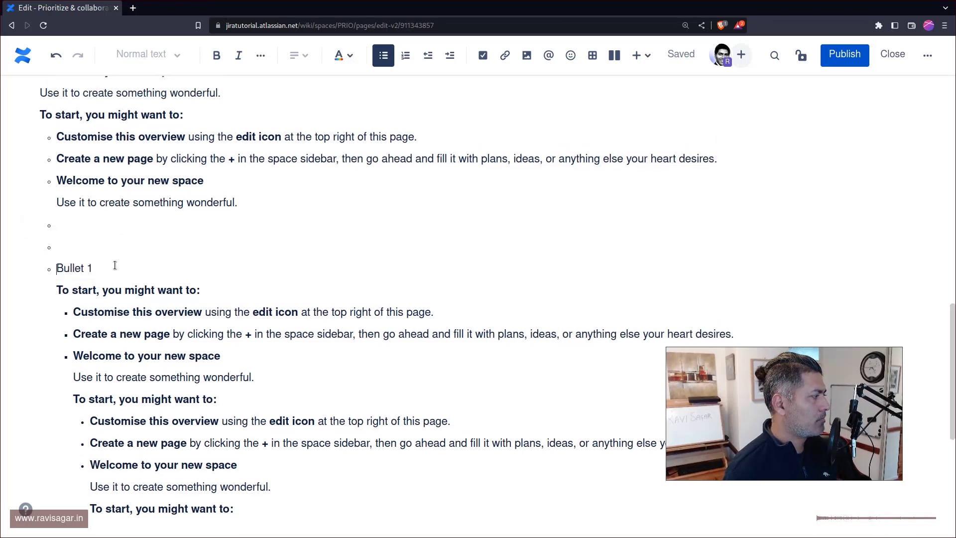
triple_click(83, 271)
click(131, 306)
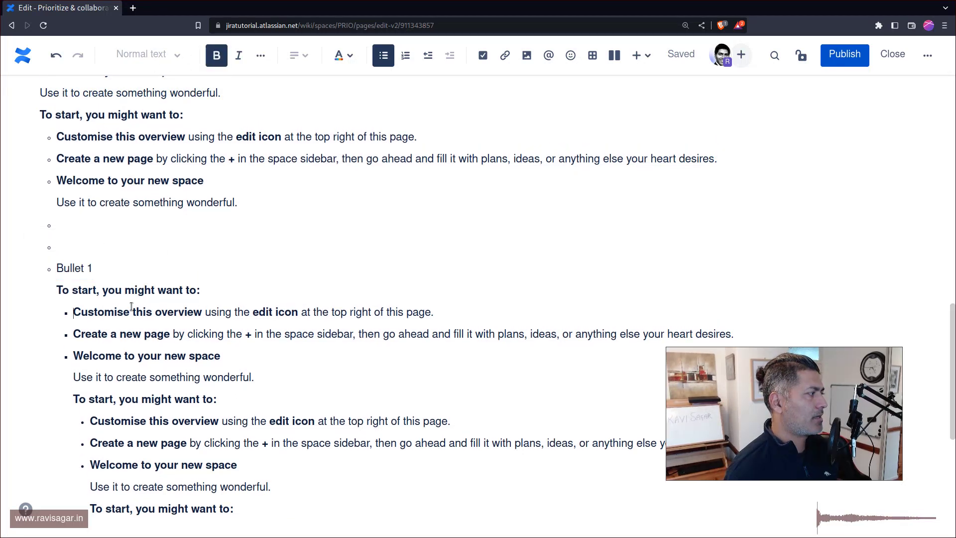
click(99, 271)
triple_click(99, 271)
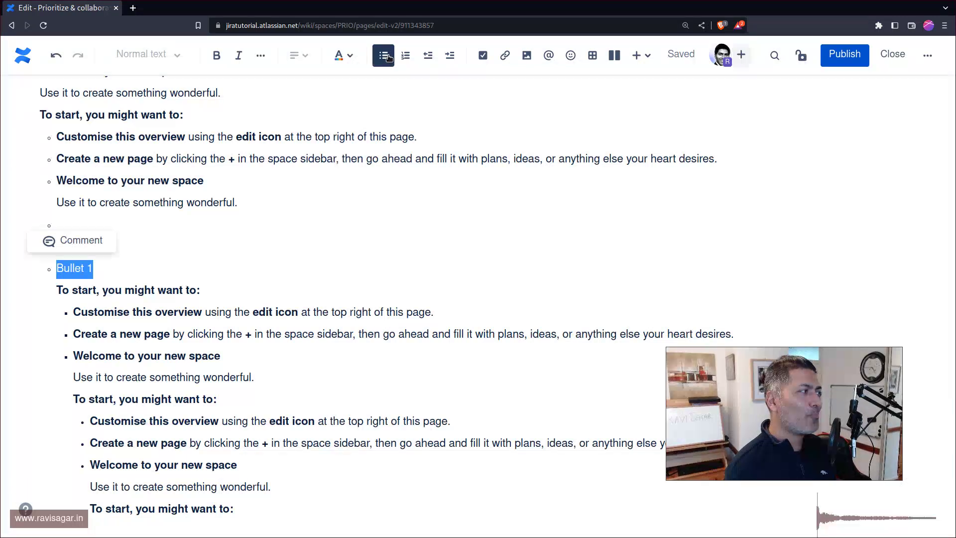
click(122, 270)
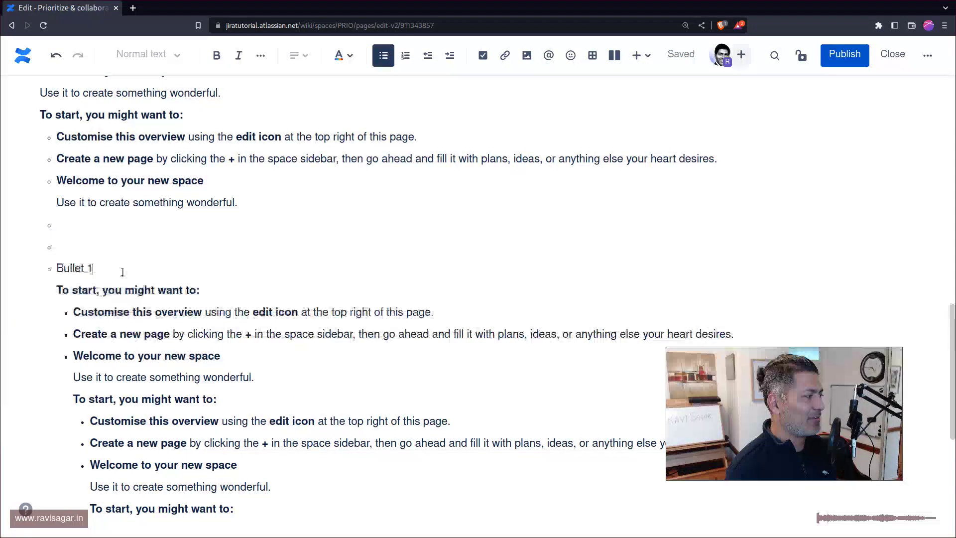
triple_click(122, 271)
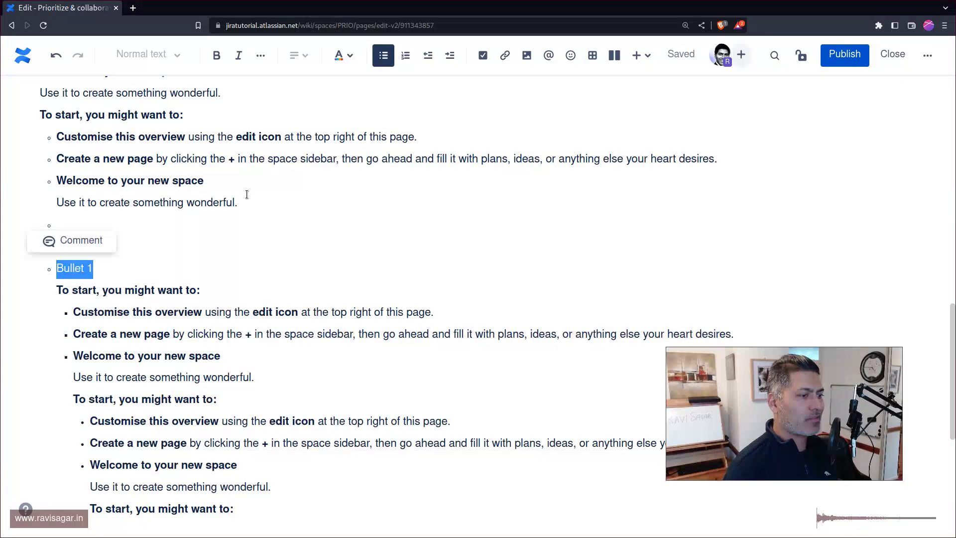
Paste the copied content as plain text into a new bullet below the last item.
key(shift+Down)
key(shift+Down)
key(shift+Down)
key(shift+Down)
key(shift+Down)
key(shift+Down)
key(shift+Down)
key(shift+Down)
key(shift+Down)
key(shift+Down)
key(shift+Down)
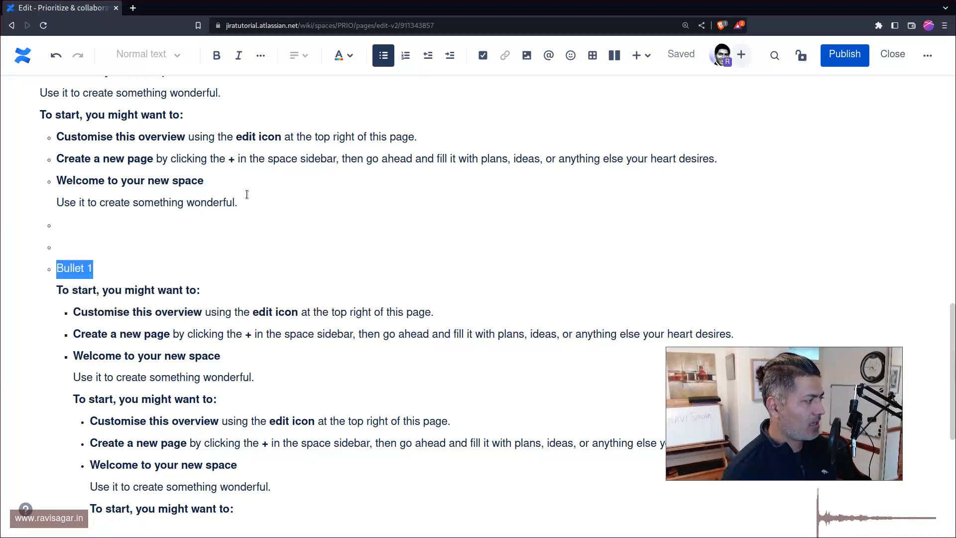
key(shift+Down)
key(shift+Down)
key(shift+Down)
key(shift+Down)
key(shift+Down)
key(shift+Down)
key(shift+Down)
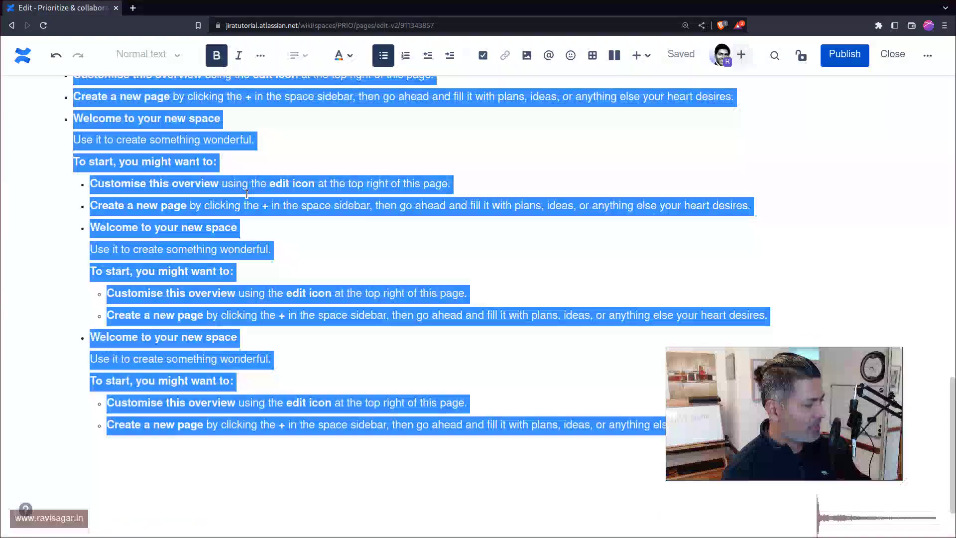
key(Right)
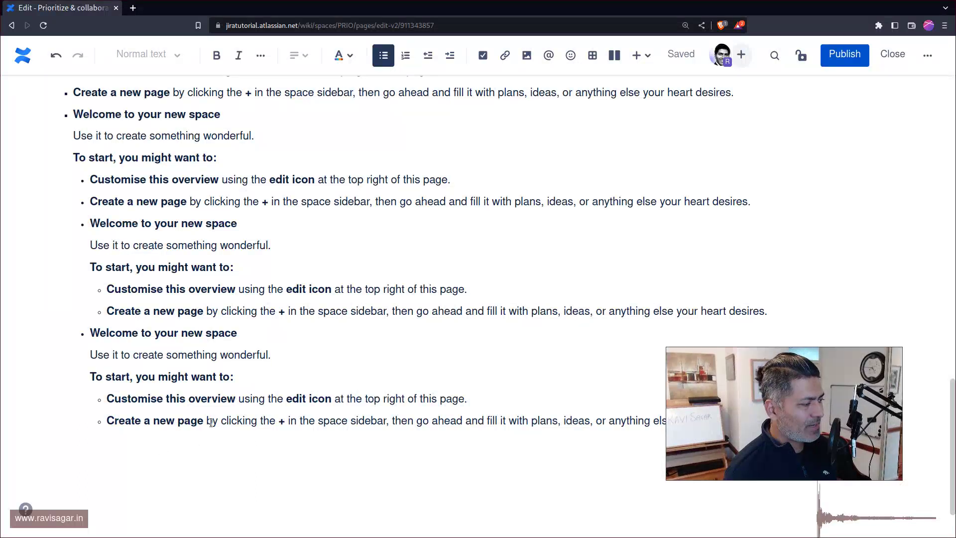
key(Return)
key(Return)
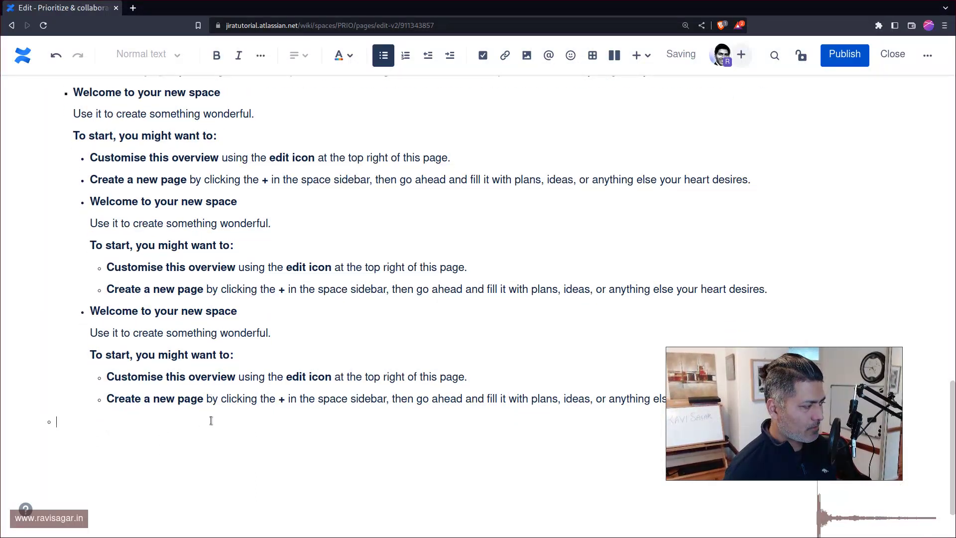
key(ctrl+shift+v)
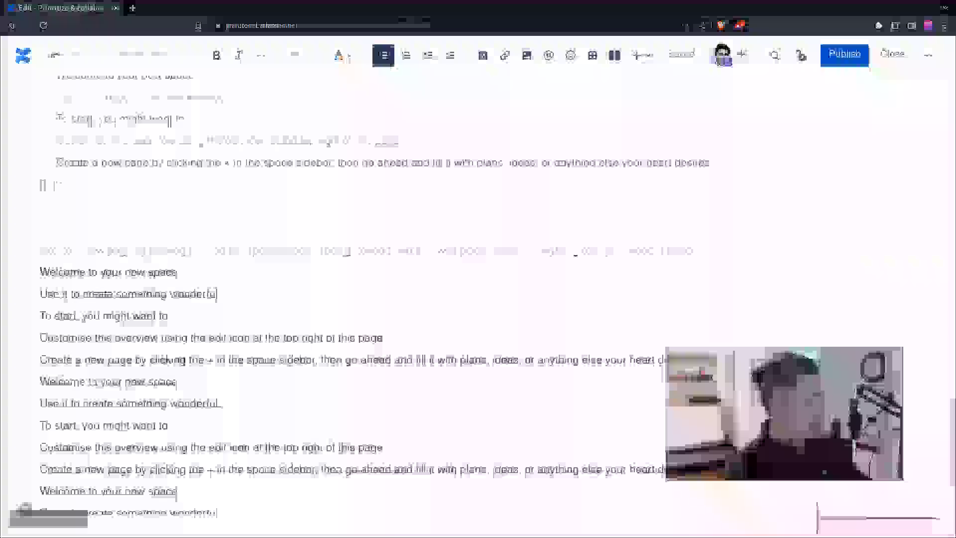
Rename the pasted copy to Bullet 2 and make both Bullet 1 and Bullet 2 bold.
click(91, 178)
key(BackSpace)
key(BackSpace)
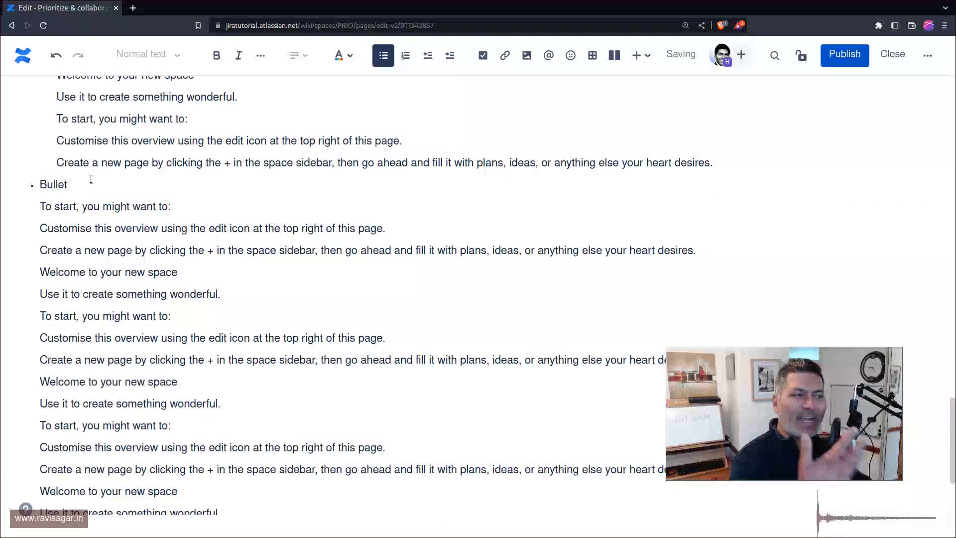
text(2)
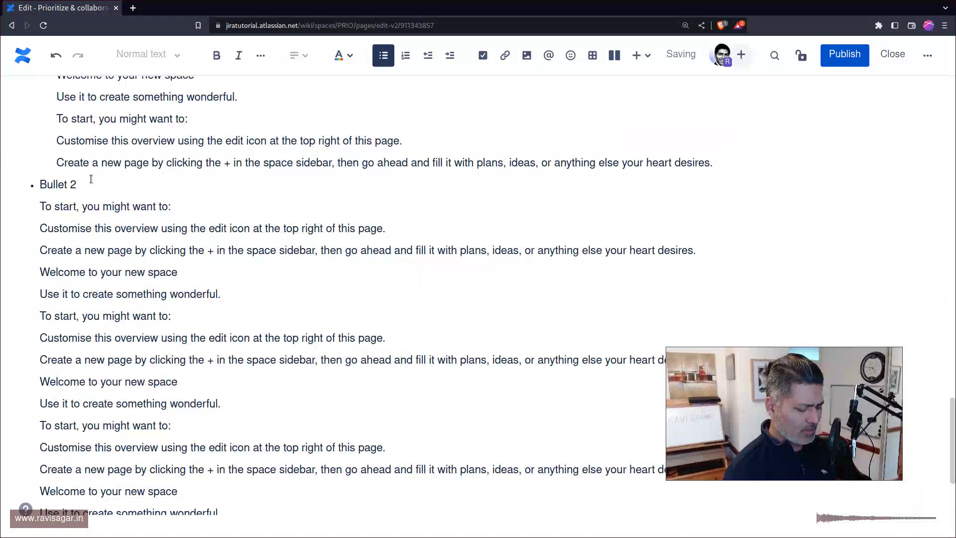
key(shift+Home)
key(ctrl+b)
scroll(100, 182, up, 6)
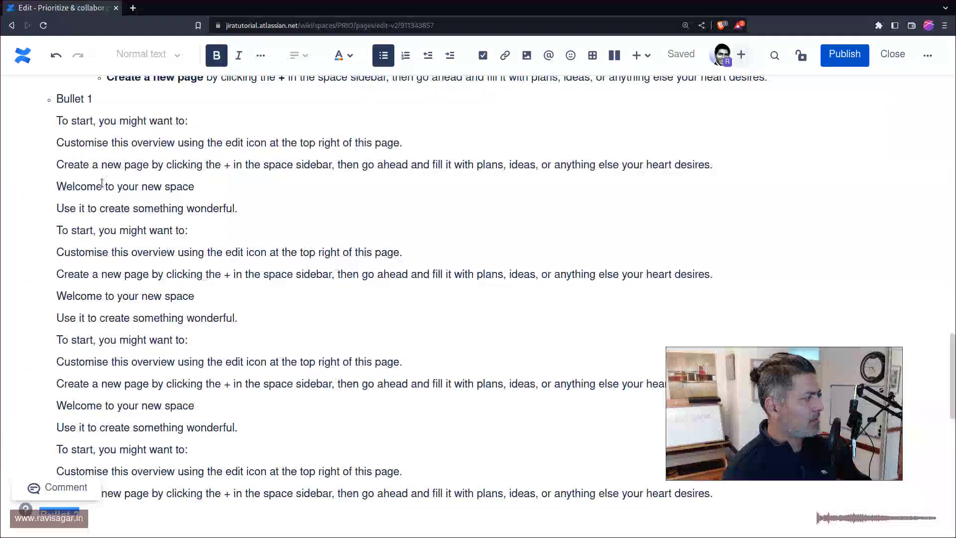
scroll(101, 182, up, 3)
click(118, 248)
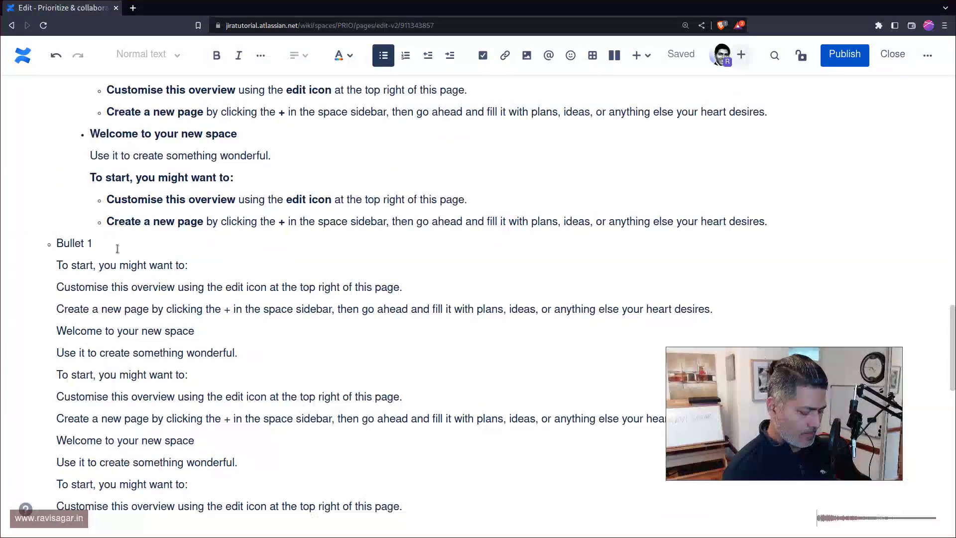
key(shift+Home)
key(ctrl+b)
Undo the pasted Bullet 2 copy to restore the formatted Bullet 1 section.
scroll(117, 249, up, 4)
scroll(118, 248, down, 3)
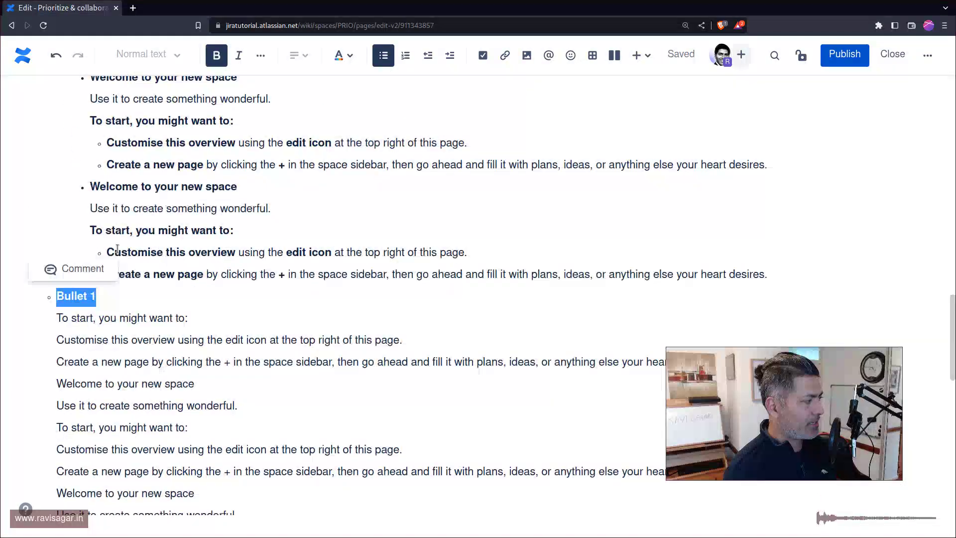
scroll(112, 296, down, 10)
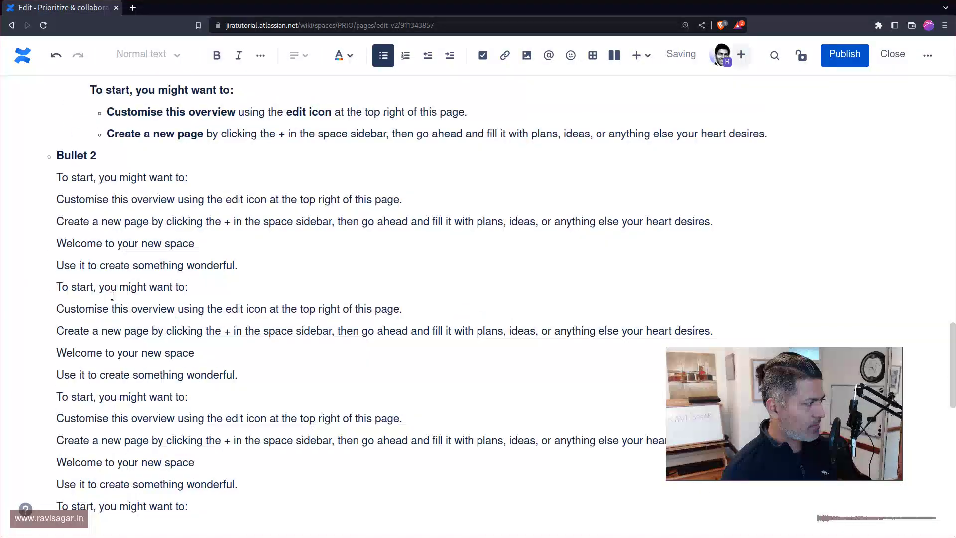
scroll(114, 295, up, 8)
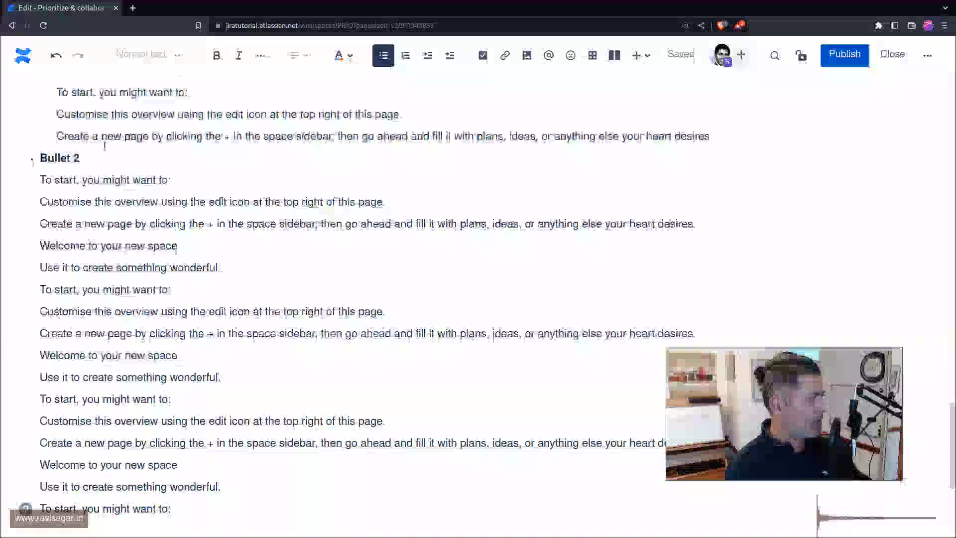
click(99, 163)
key(ctrl+z)
key(ctrl+z)
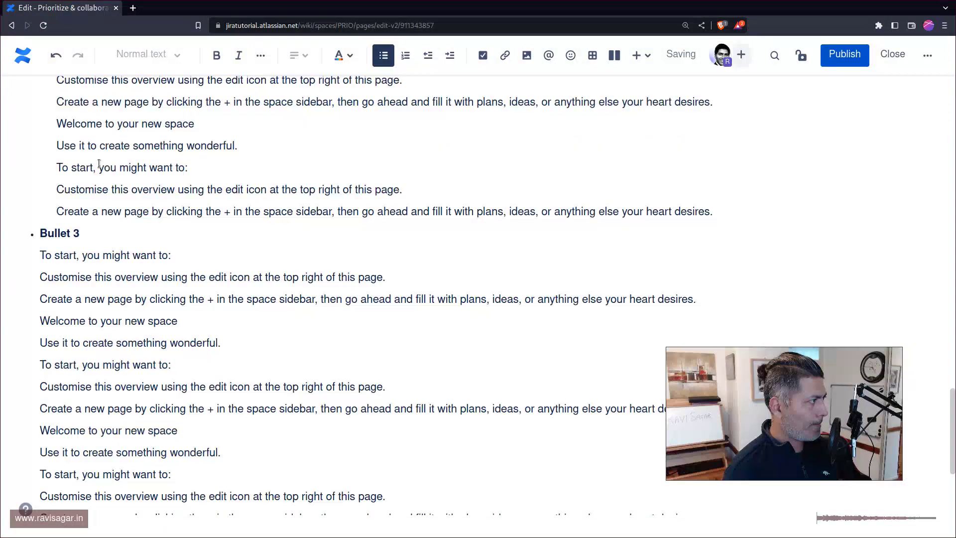
key(ctrl+z)
scroll(124, 174, down, 8)
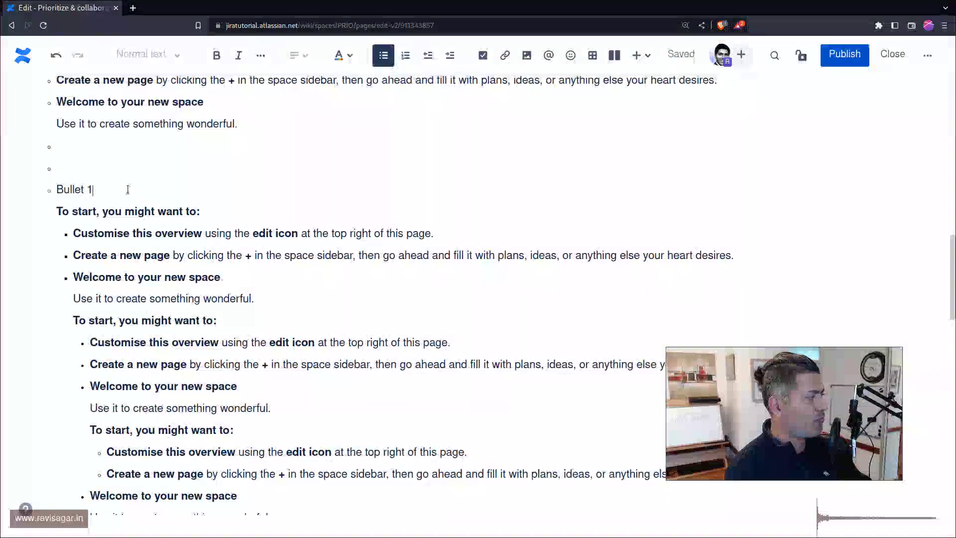
Bold the Bullet 1 line, reselect it, and show the toolbar's + insert list.
triple_click(128, 189)
key(ctrl+b)
click(128, 189)
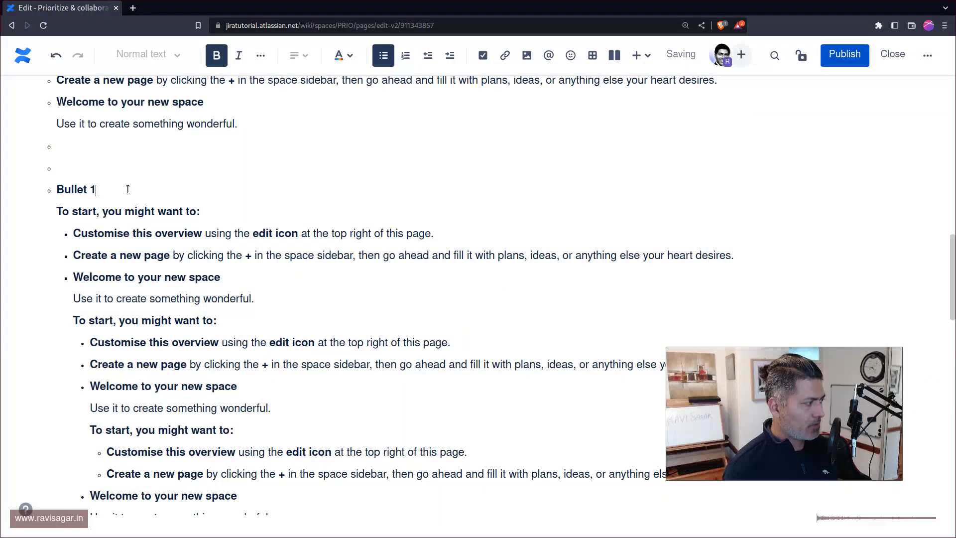
key(ctrl+shift+Home)
scroll(128, 189, down, 10)
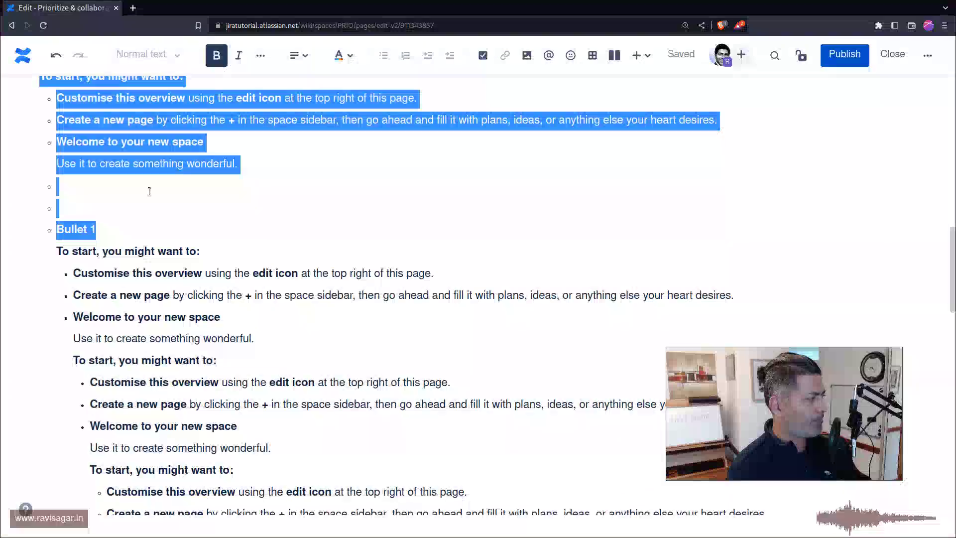
click(121, 214)
triple_click(119, 226)
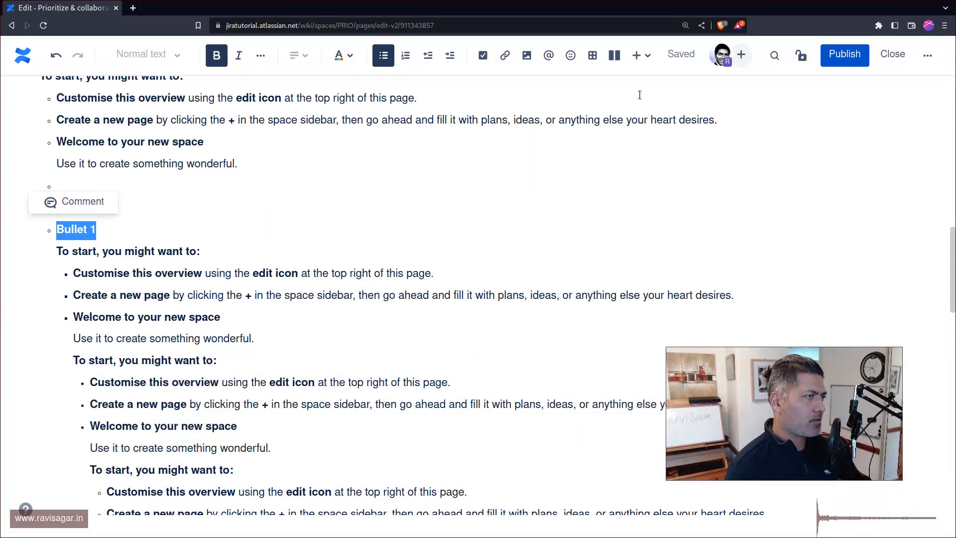
click(642, 56)
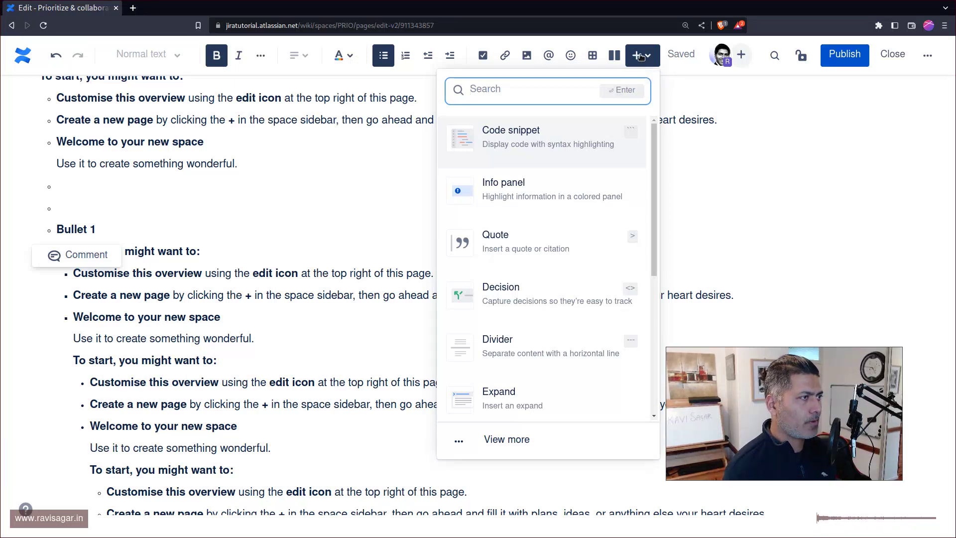
Insert an Anchor macro named bullet-1 at the start of Bullet 1 using the /a slash command.
click(641, 57)
double_click(75, 230)
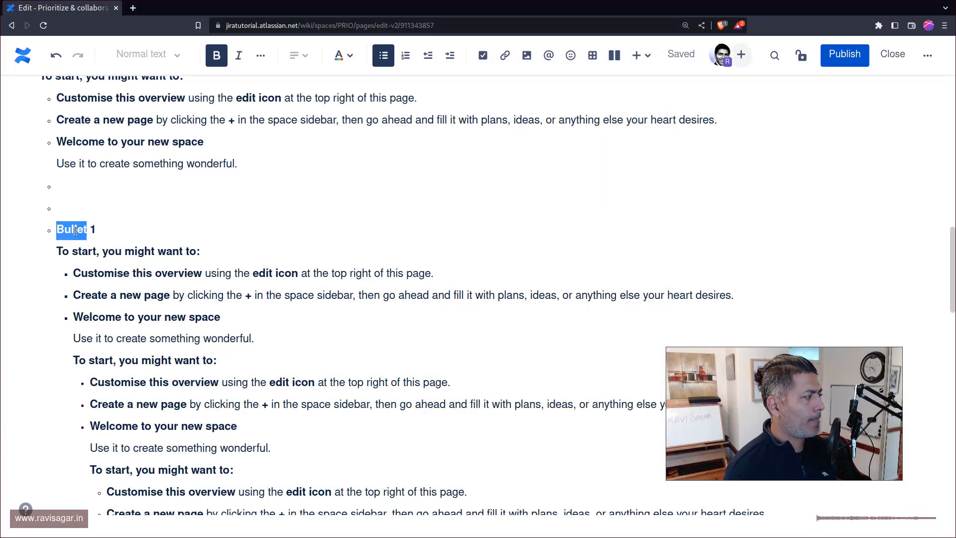
click(74, 230)
text(/)
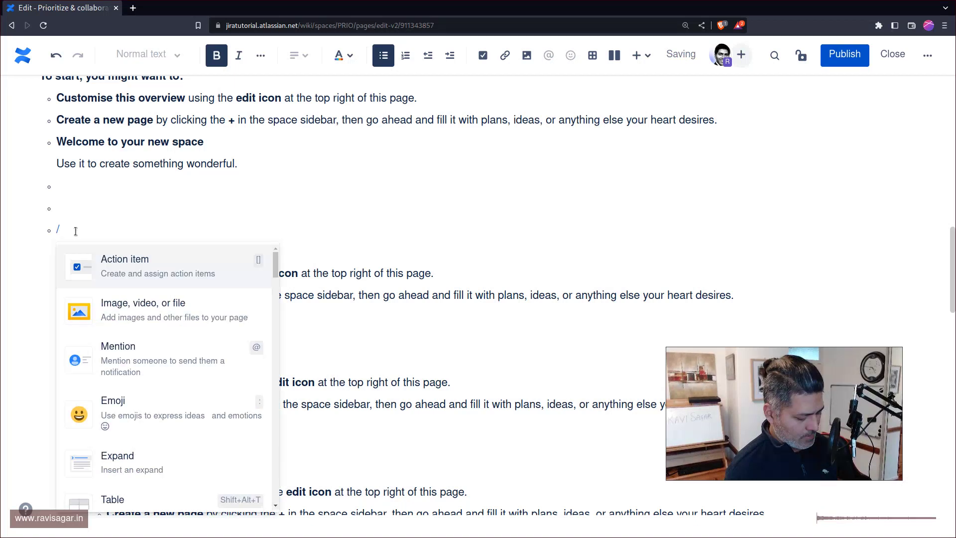
key(ctrl+z)
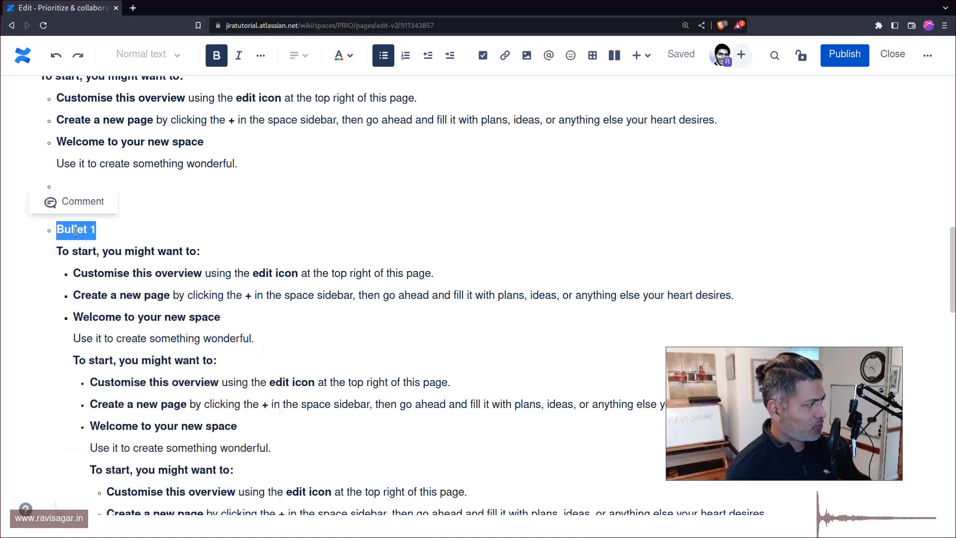
click(638, 60)
click(133, 228)
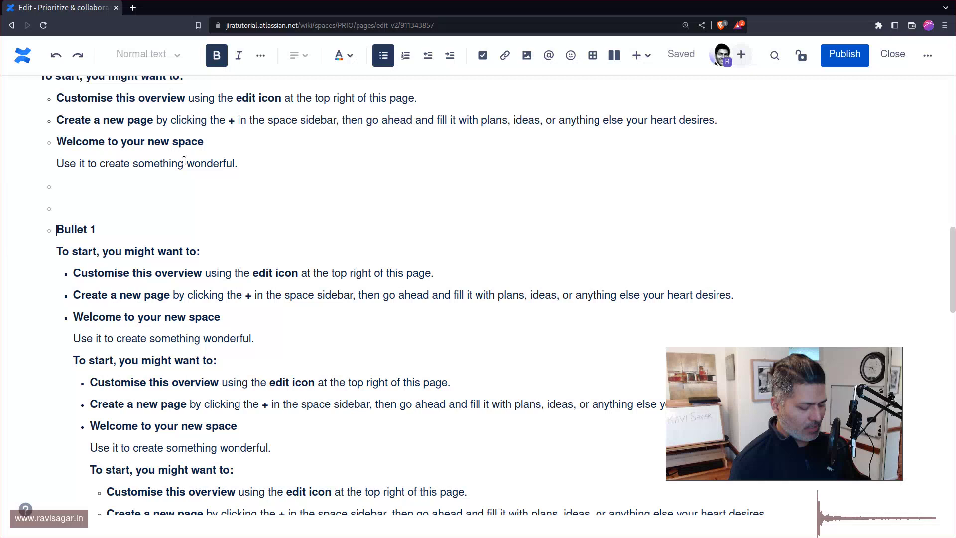
text(/)
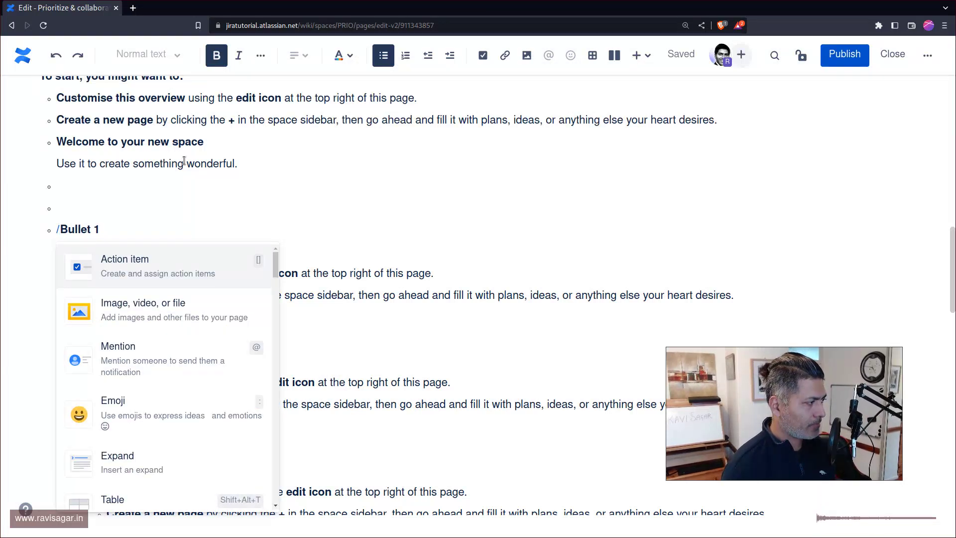
text(a)
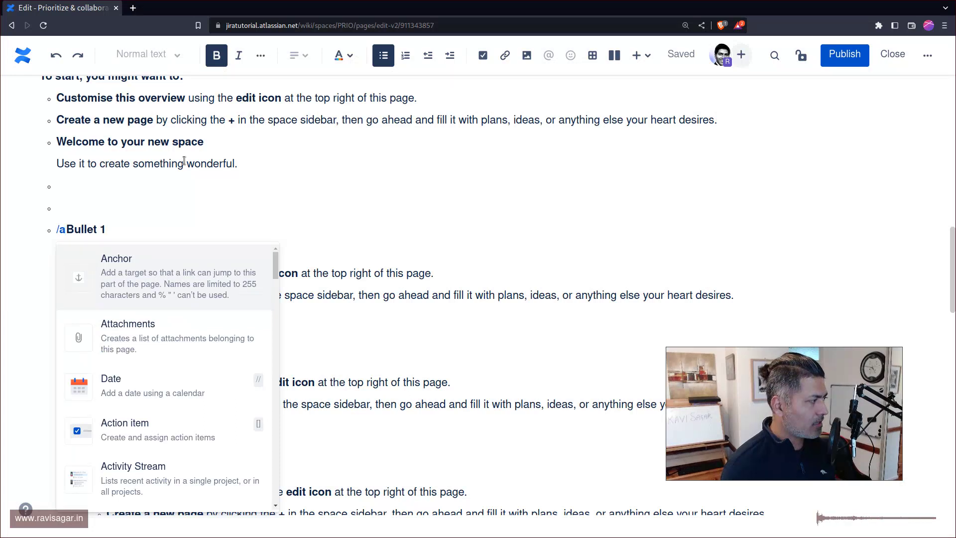
click(135, 269)
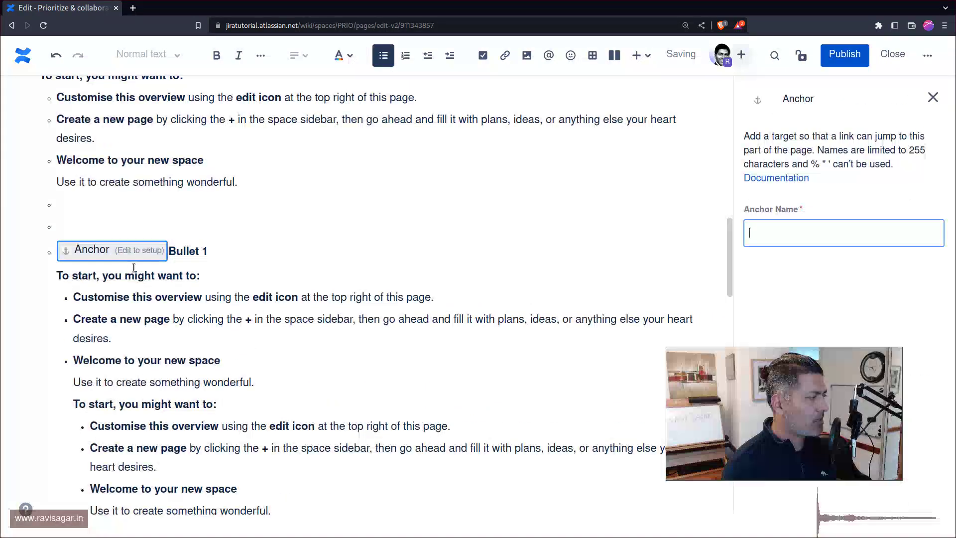
text(b)
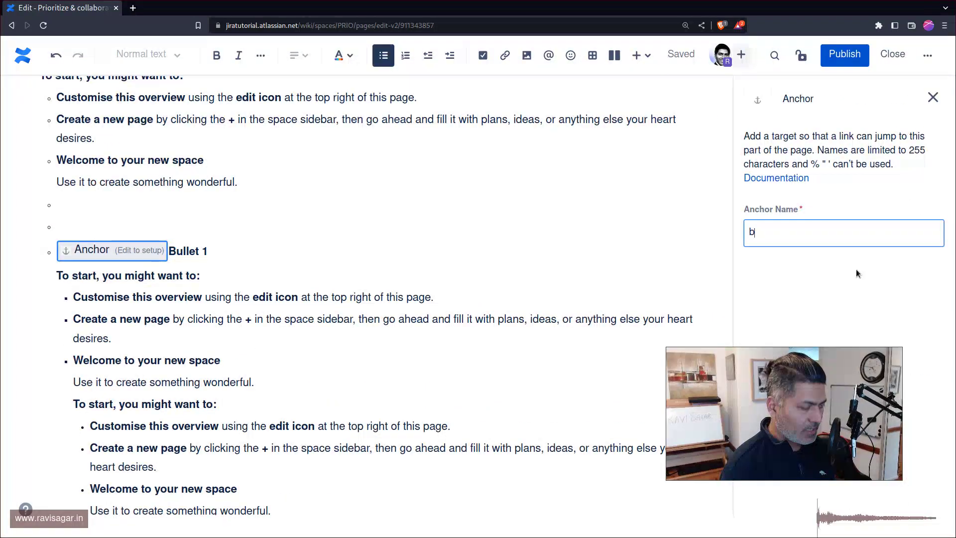
text(ullet)
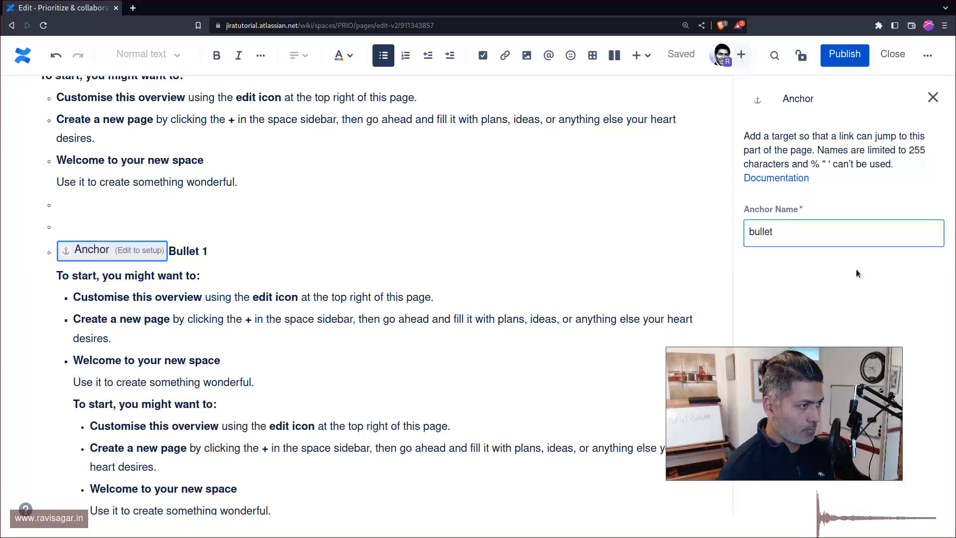
text(-1)
click(424, 298)
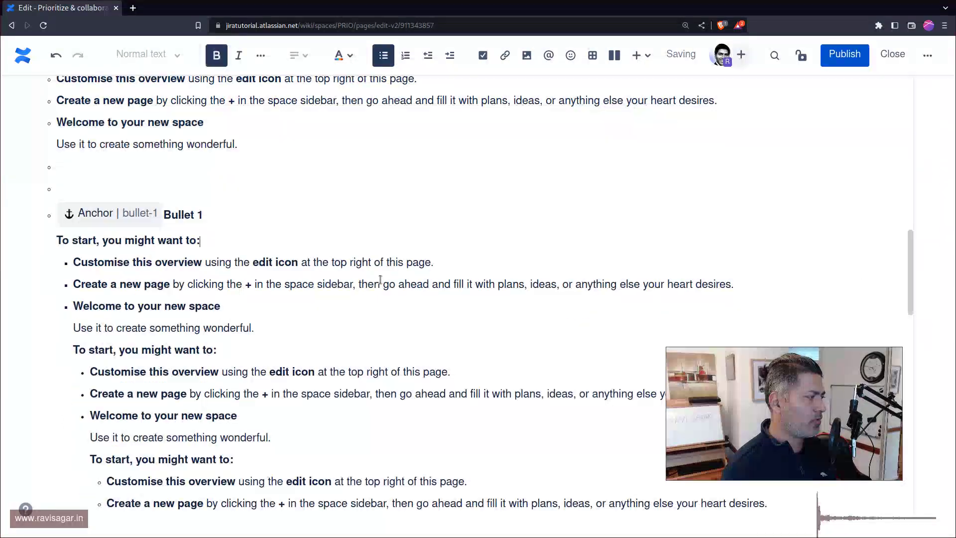
Insert an Anchor named bullet-2 before the Bullet 2 item.
scroll(384, 282, down, 10)
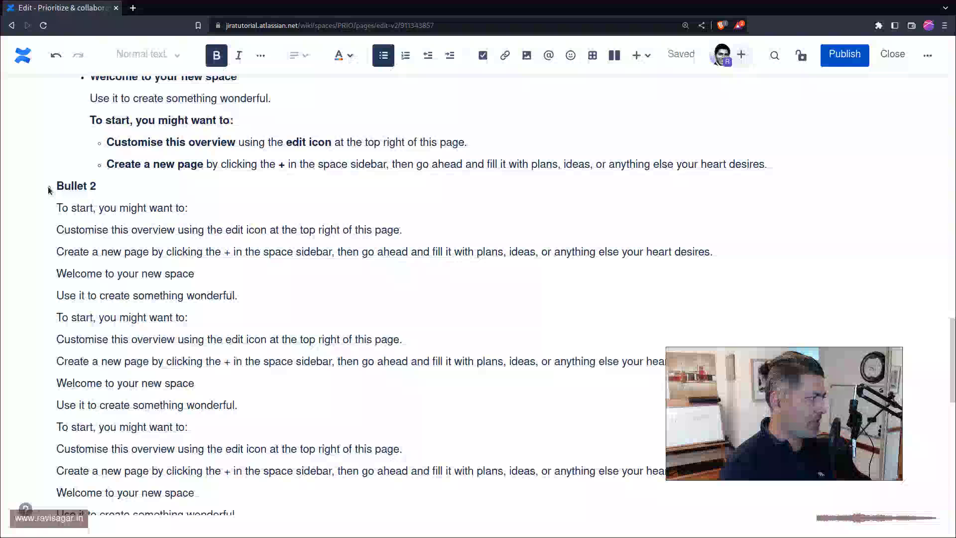
click(53, 187)
text(/)
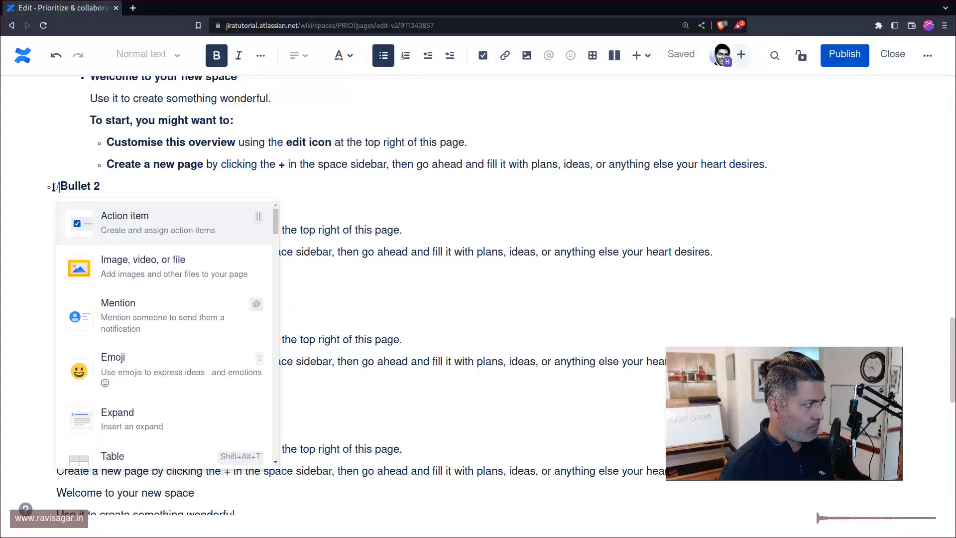
text(ancho)
key(Return)
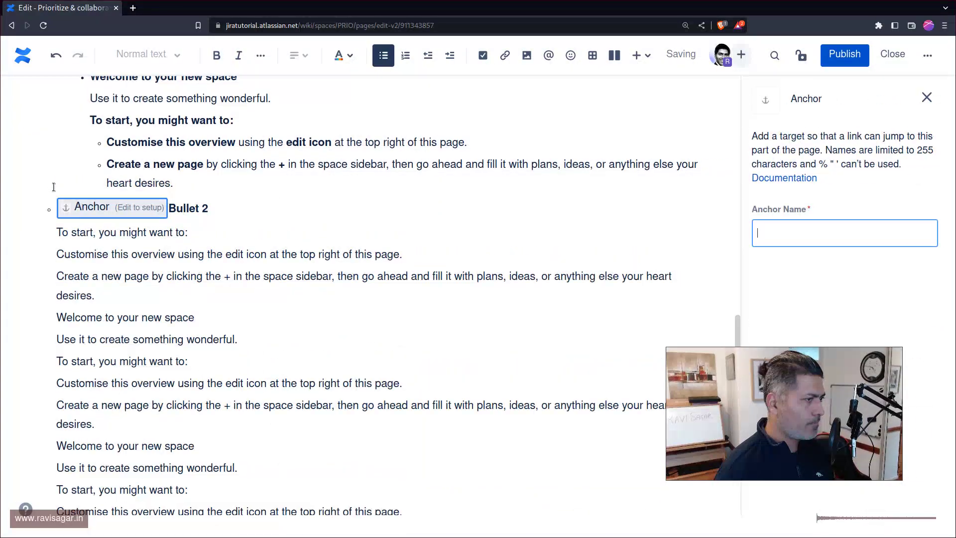
text(bullet)
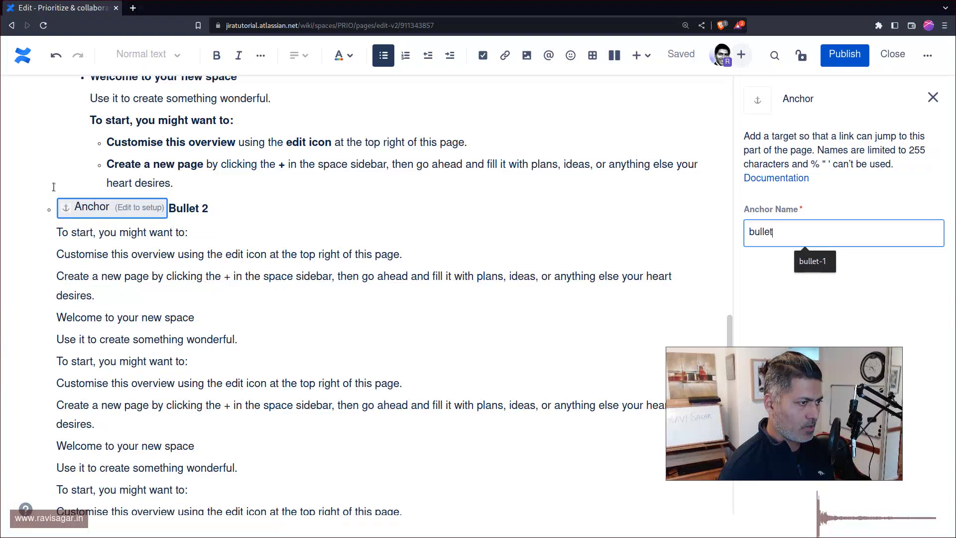
text(-2)
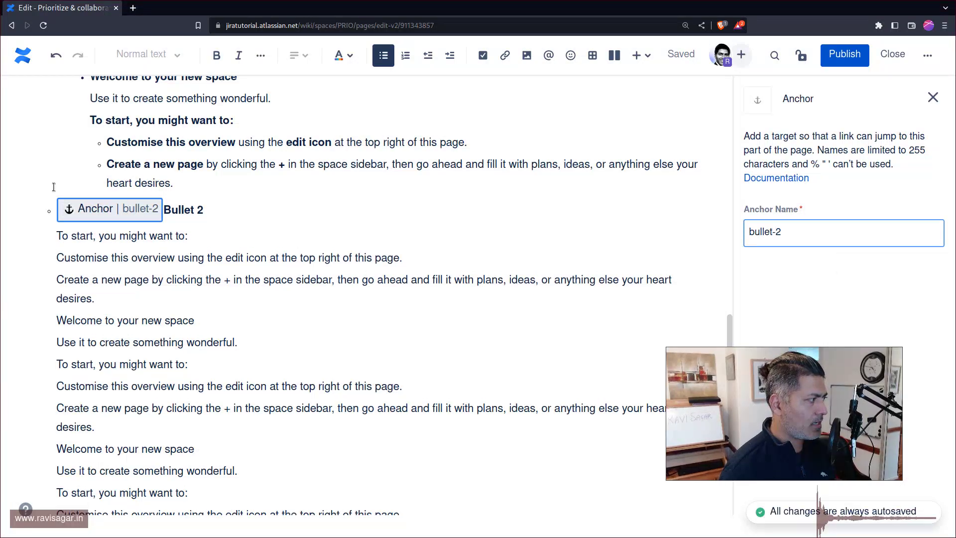
click(363, 322)
Insert an Anchor named bullet-3 before the Bullet 3 heading.
scroll(330, 288, down, 4)
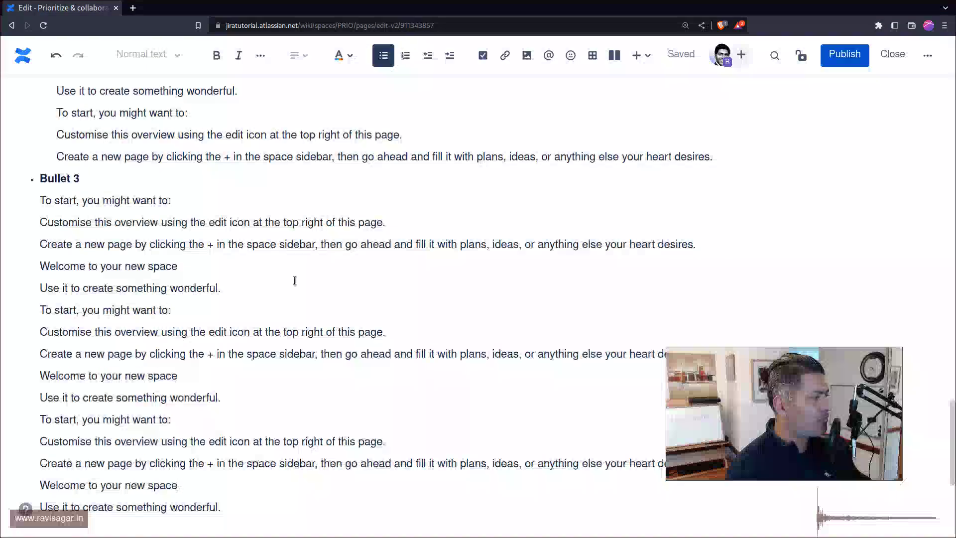
click(101, 171)
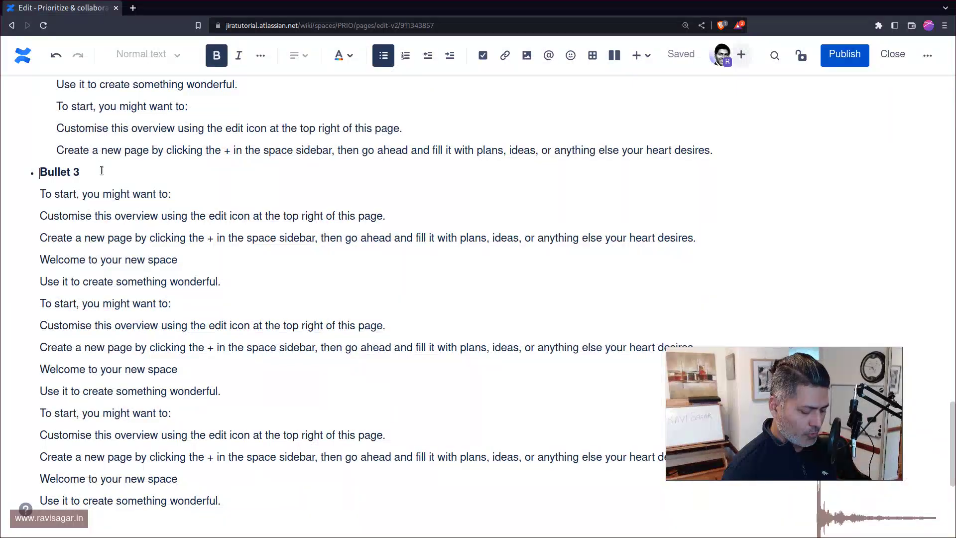
text(/)
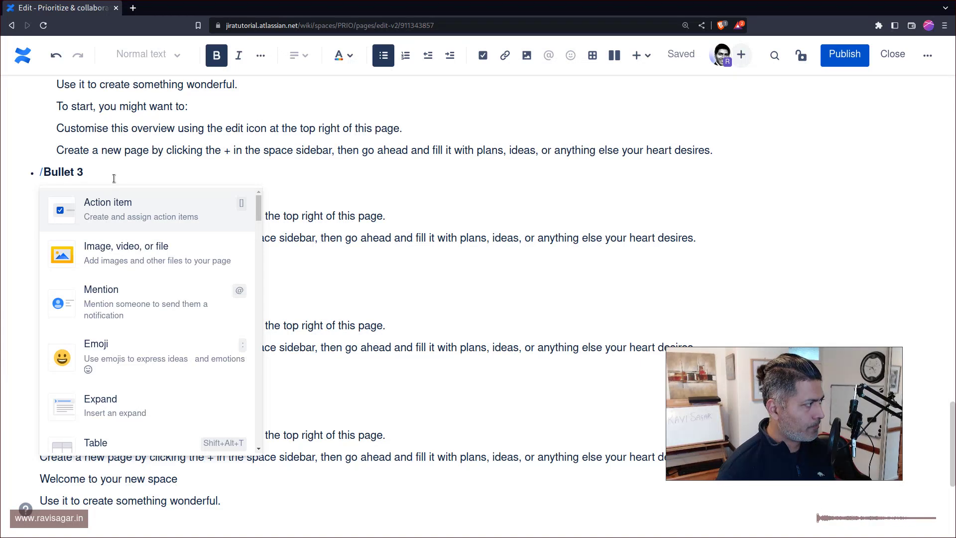
text(anc)
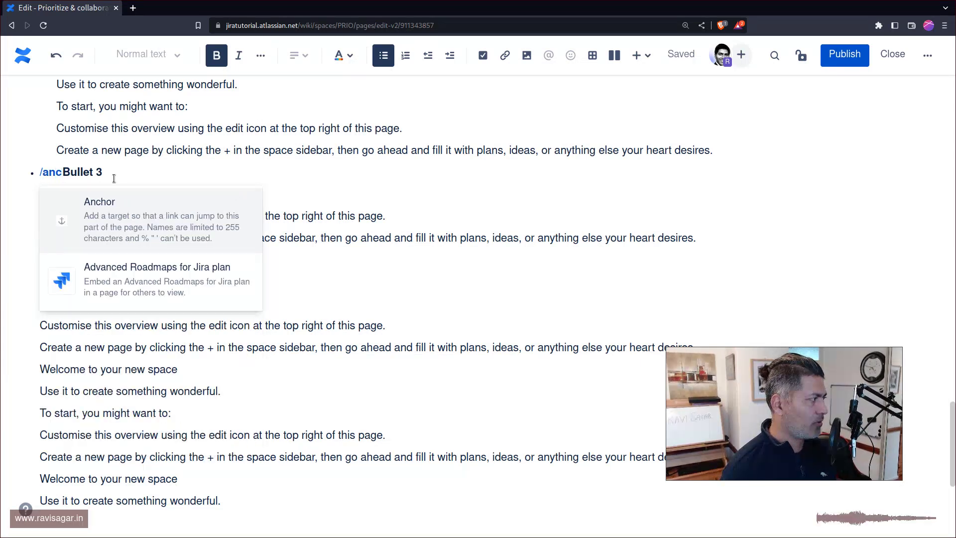
click(137, 225)
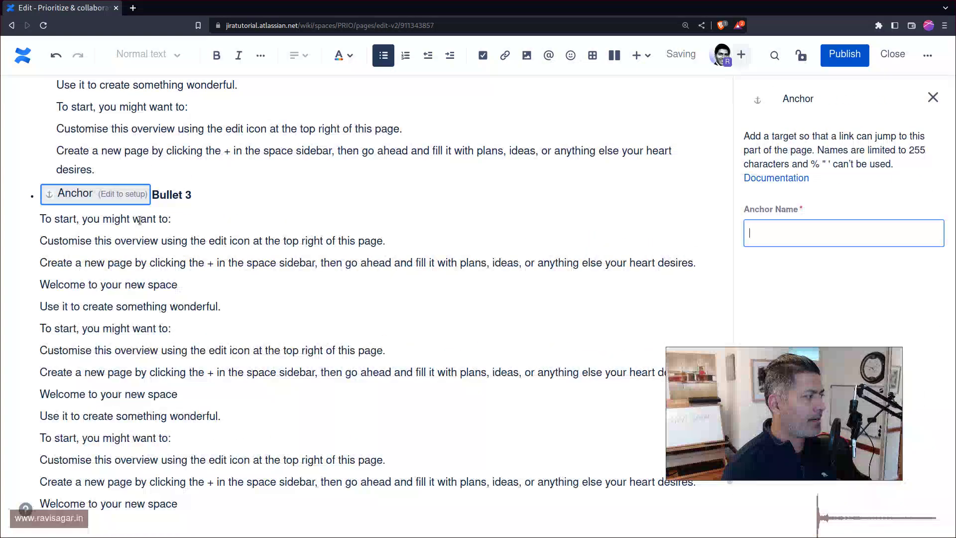
text(bul)
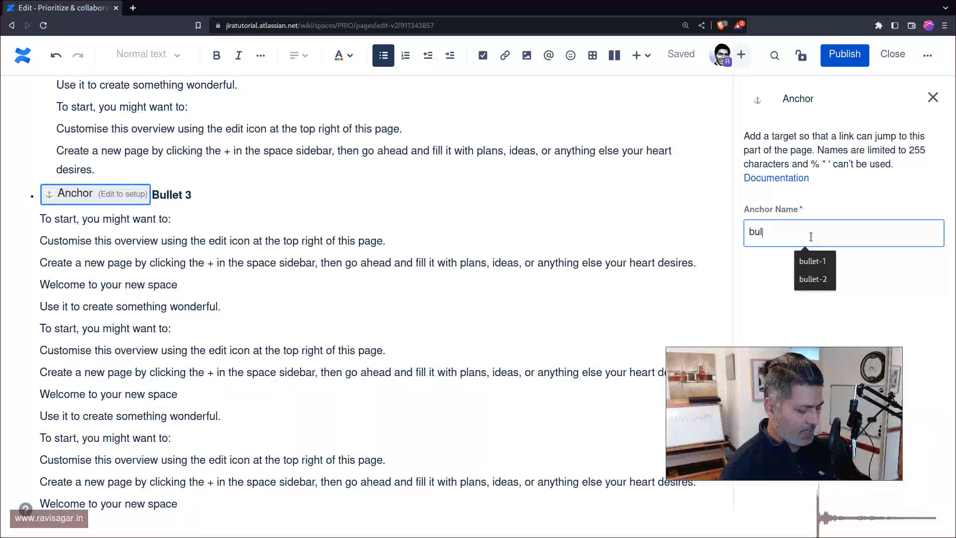
text(let-3)
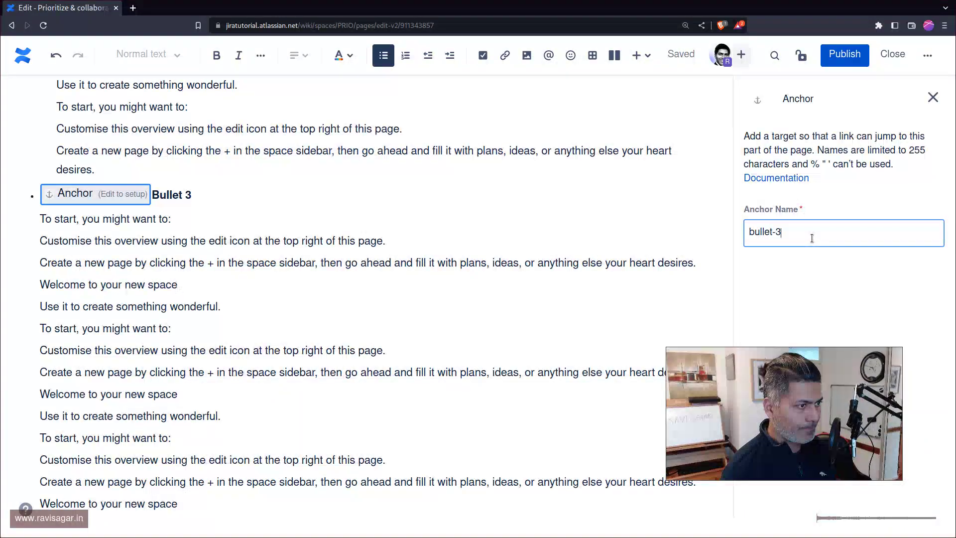
key(Escape)
scroll(465, 198, up, 10)
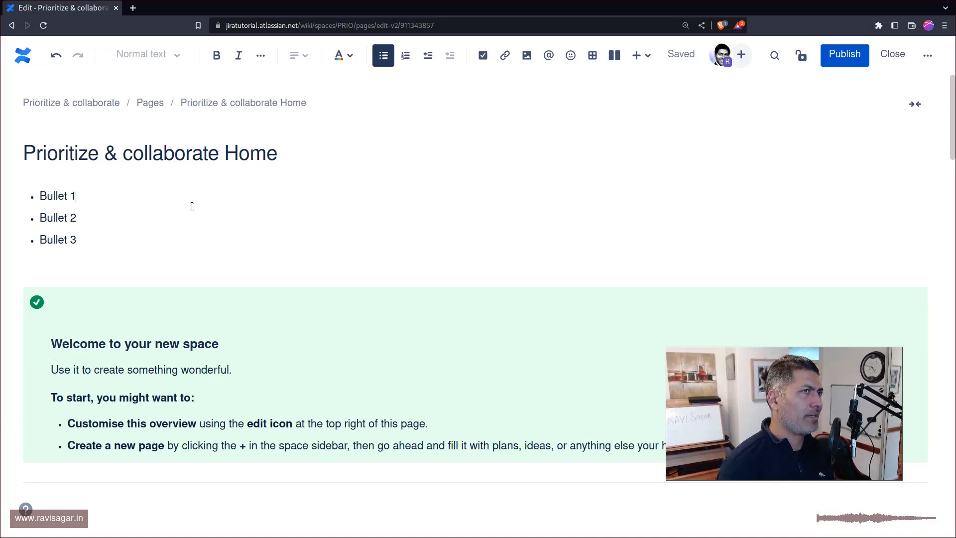
Link the top Bullet 1 to #bullet-1, correcting the mistyped #bullet1.
key(shift+Home)
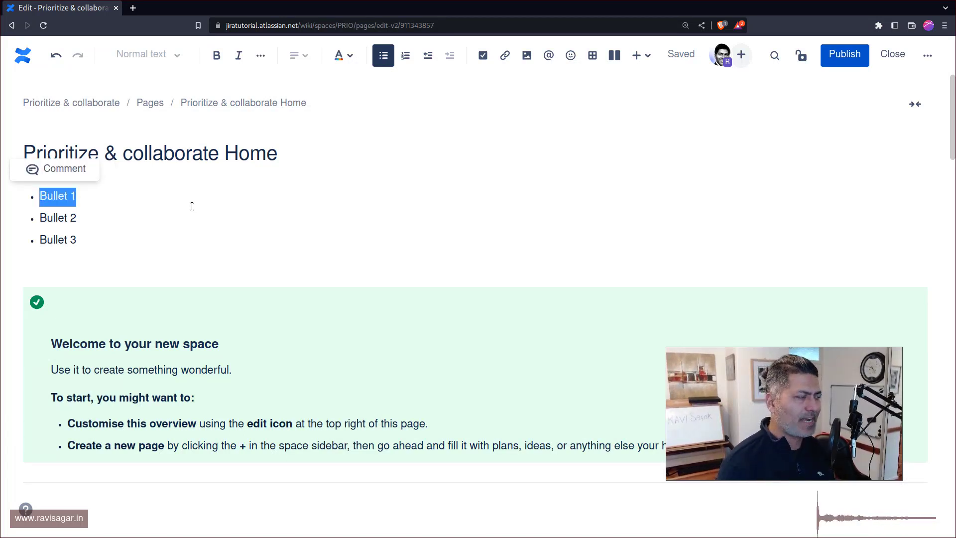
key(ctrl+k)
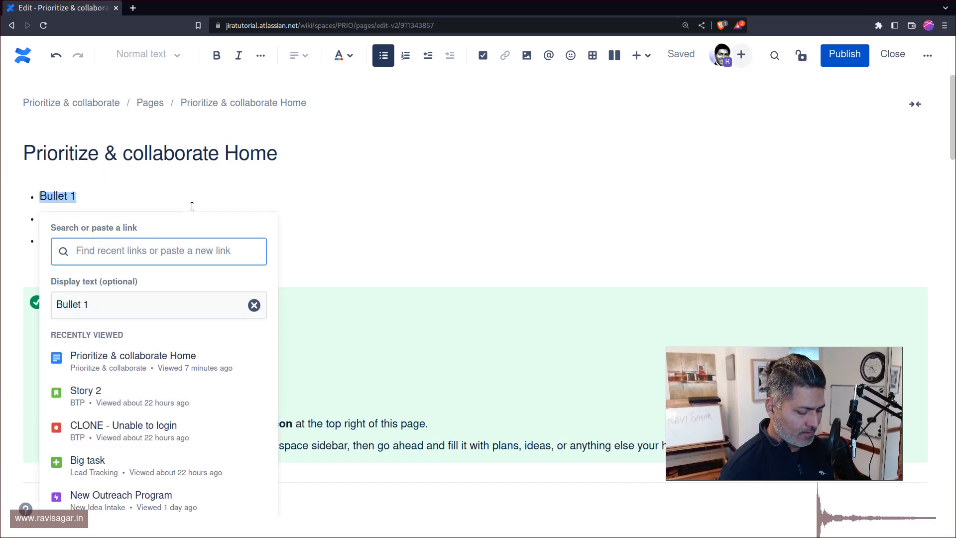
text(#b)
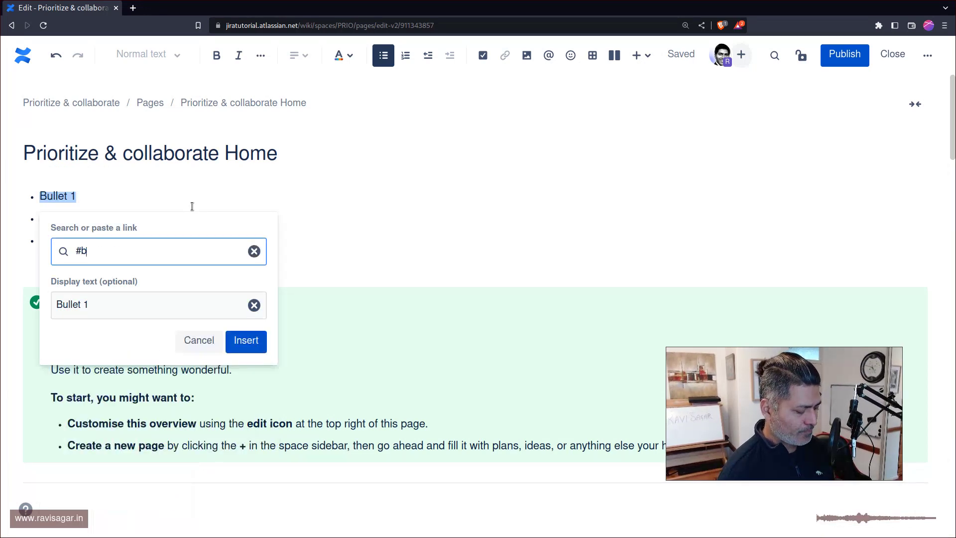
text(ullet1)
key(Return)
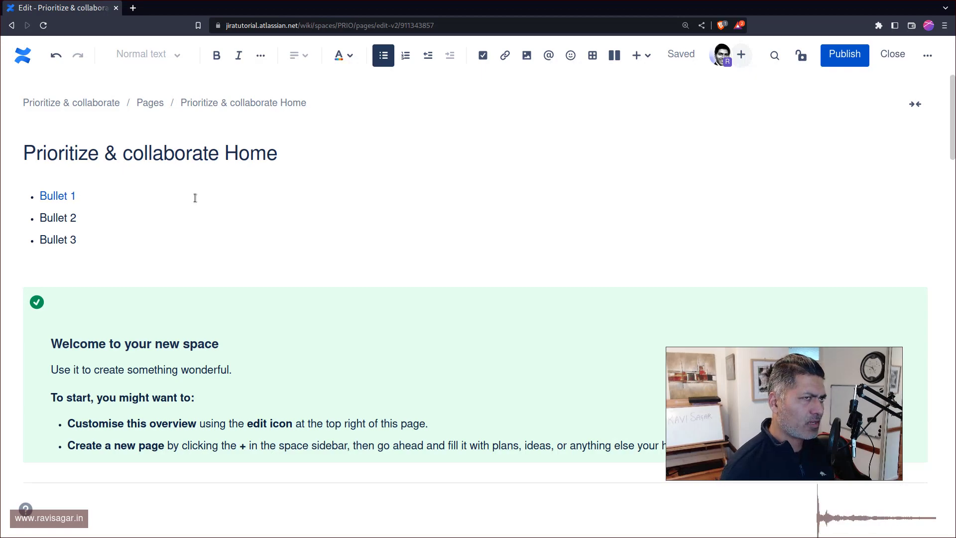
key(ctrl+v)
scroll(205, 204, down, 3)
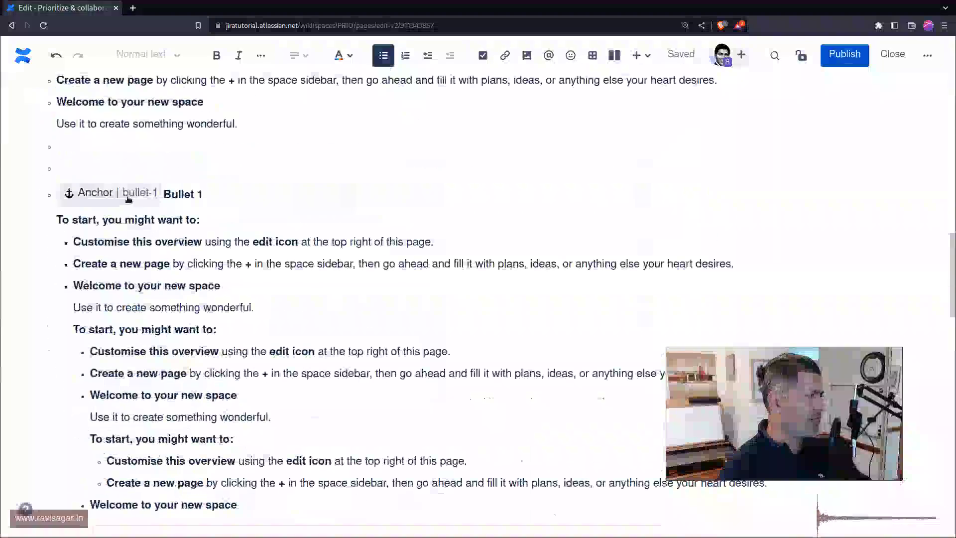
click(247, 190)
key(ctrl+z)
key(ctrl+z)
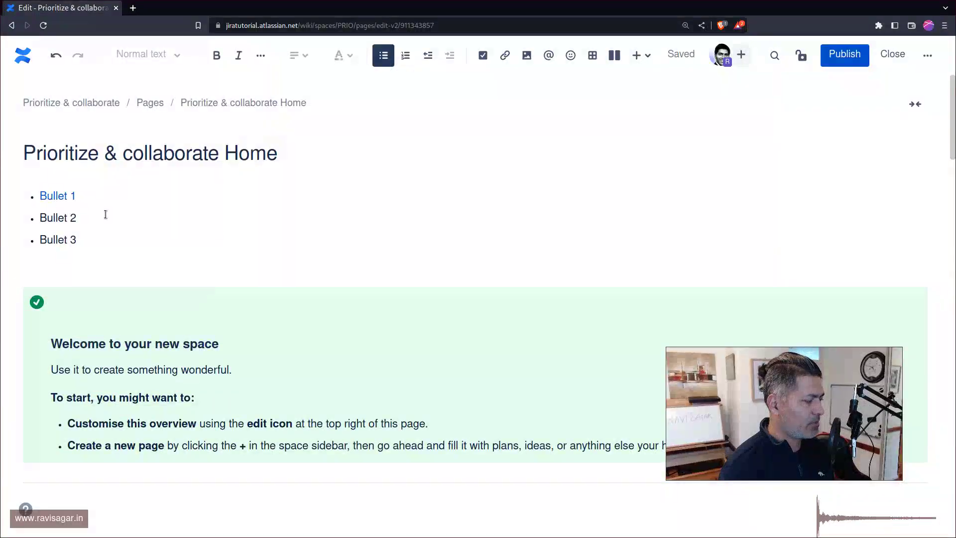
key(shift+End)
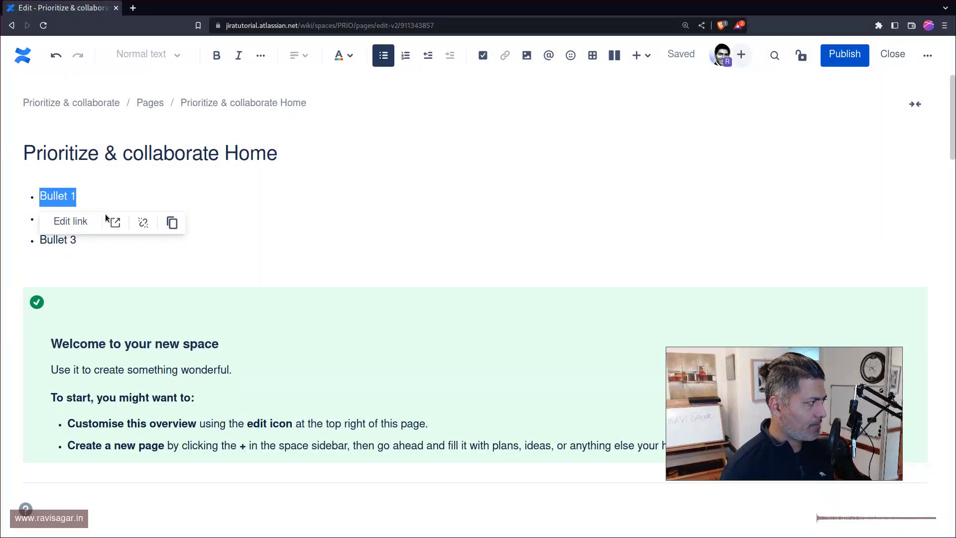
click(89, 221)
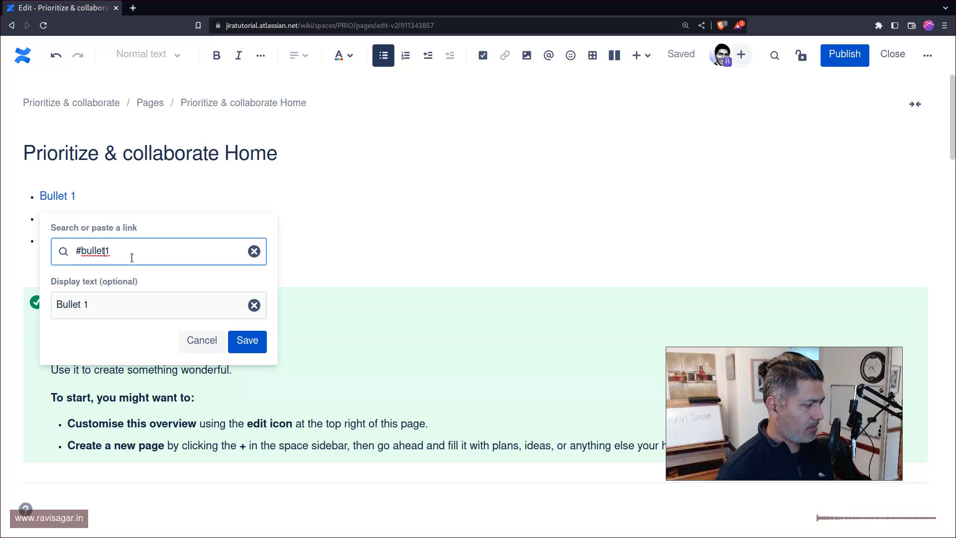
text(-)
key(Return)
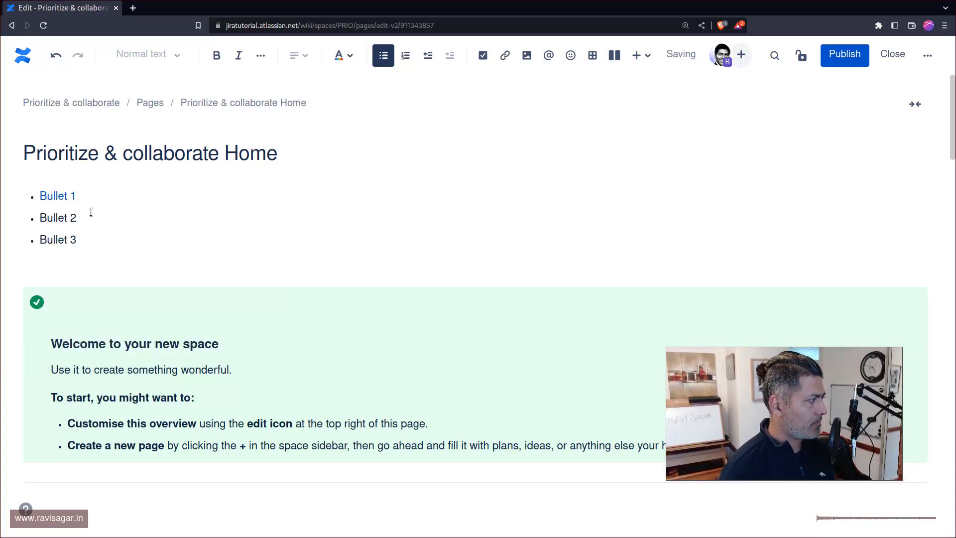
Link the top Bullet 2 to #bullet-2.
double_click(91, 213)
triple_click(91, 211)
key(ctrl+k)
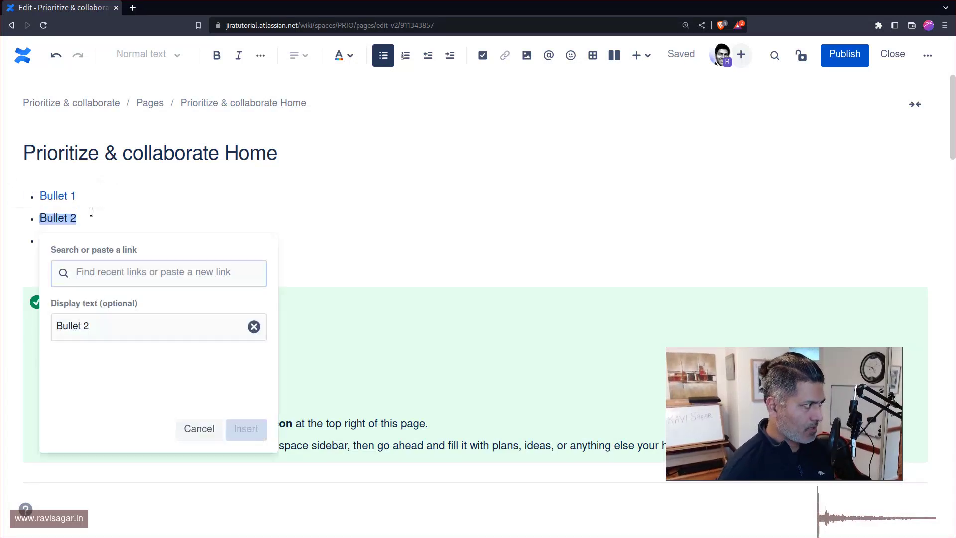
text(#bu)
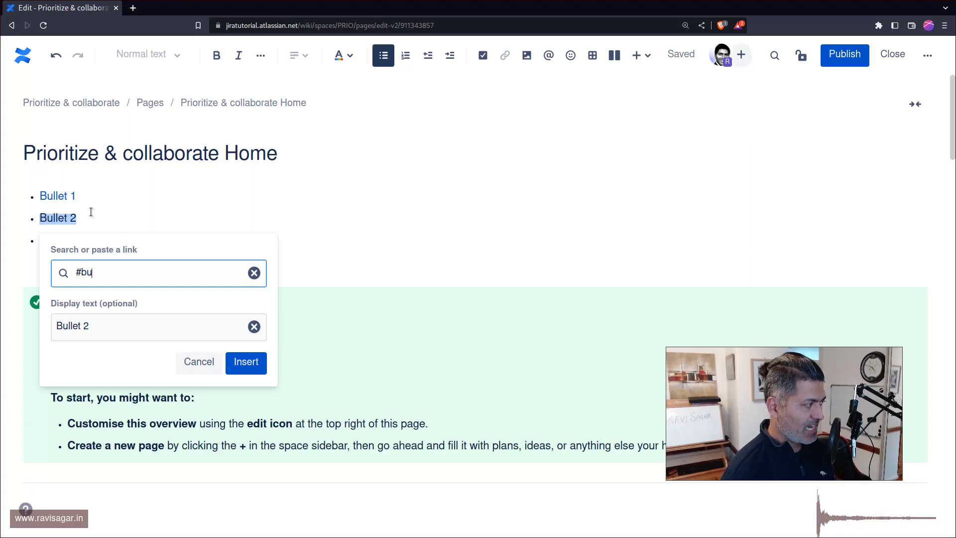
text(llet-2)
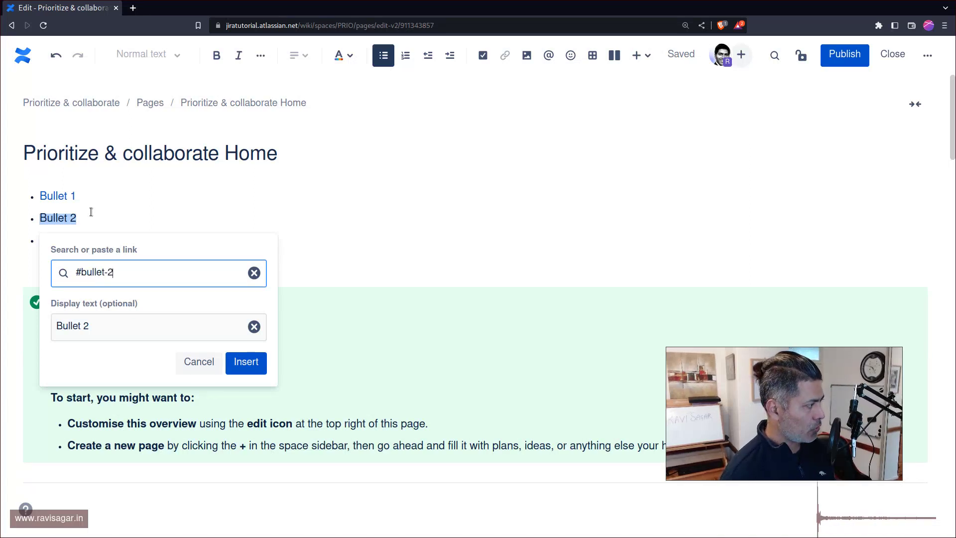
key(Return)
Link the top Bullet 3 to its matching bullet anchor.
key(Down)
key(ctrl+shift+Left)
key(ctrl+shift+Left)
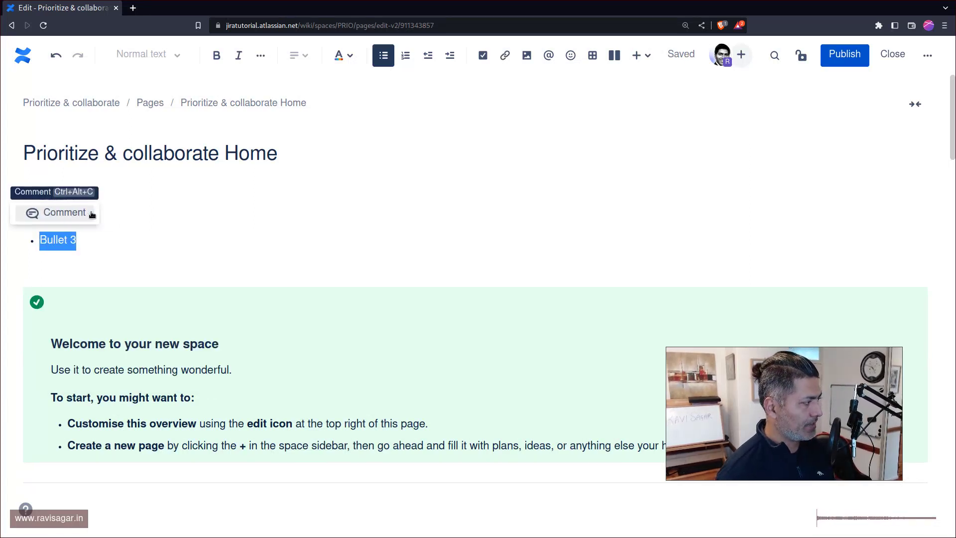
key(ctrl+k)
text(#)
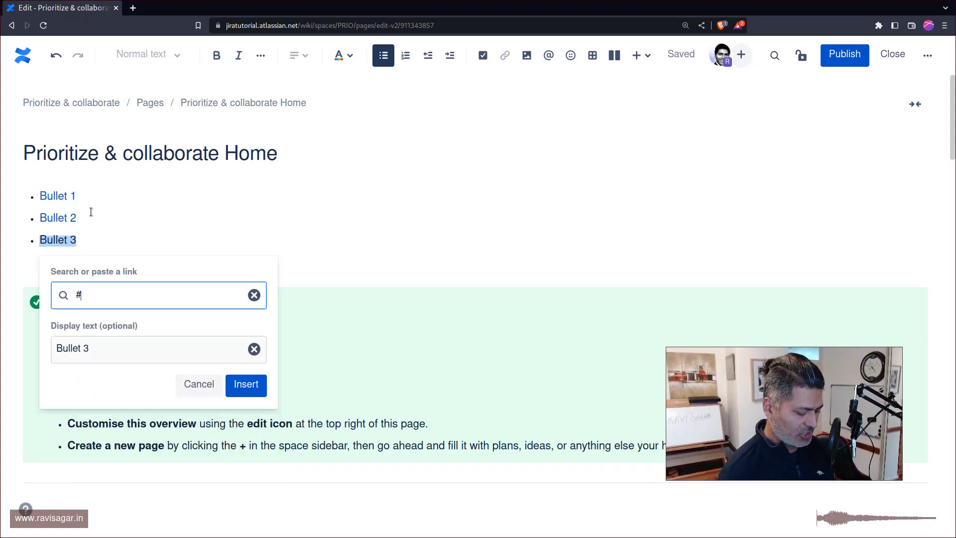
text(bullet)
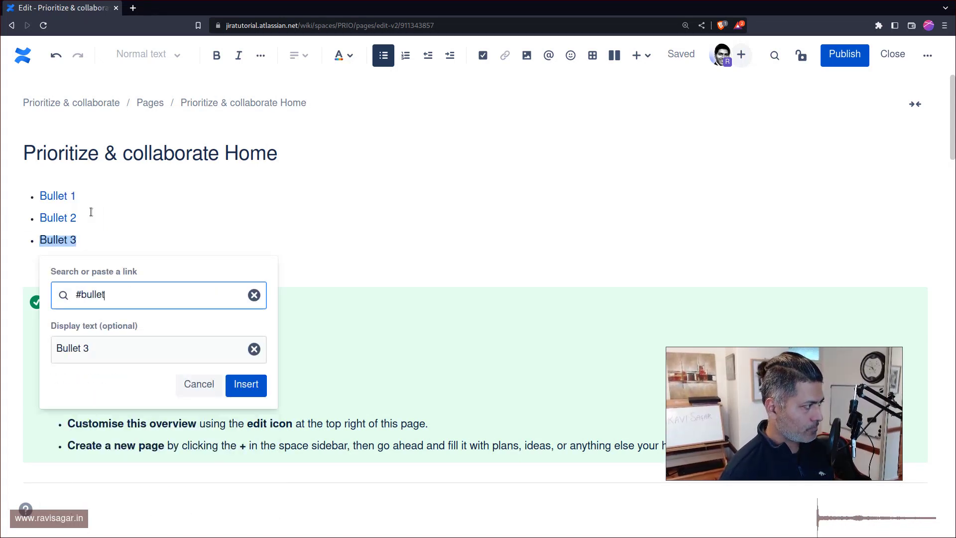
key(Return)
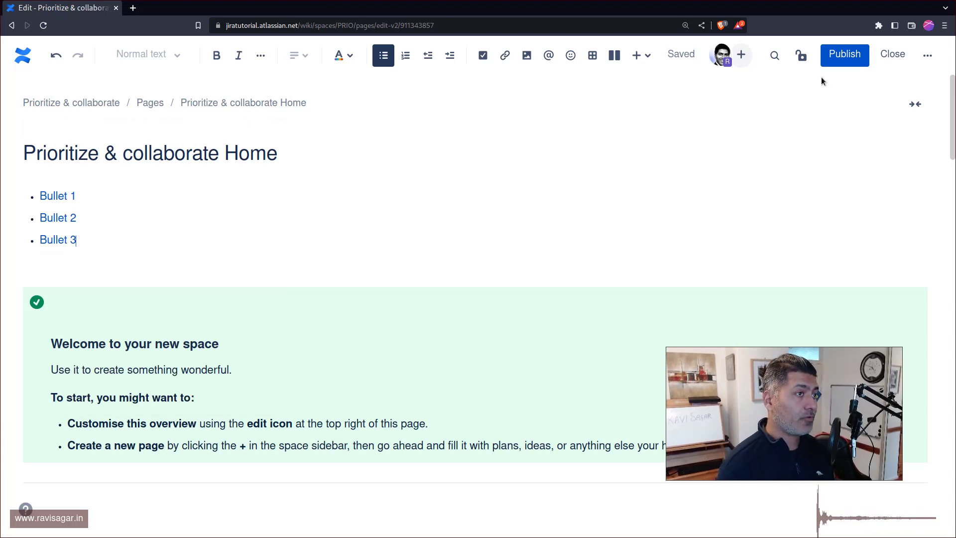
Publish the page and check that Bullet 1 jumps to its section.
click(844, 55)
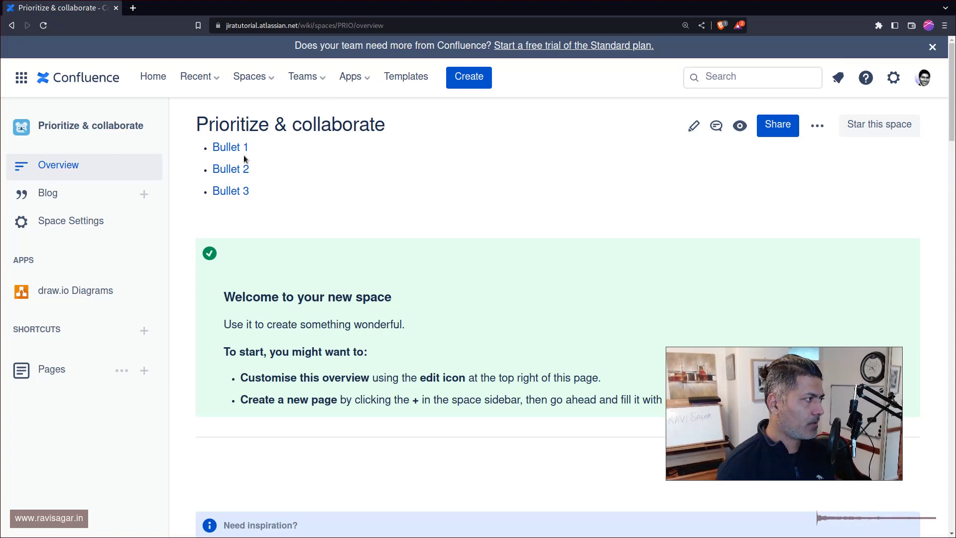
click(230, 147)
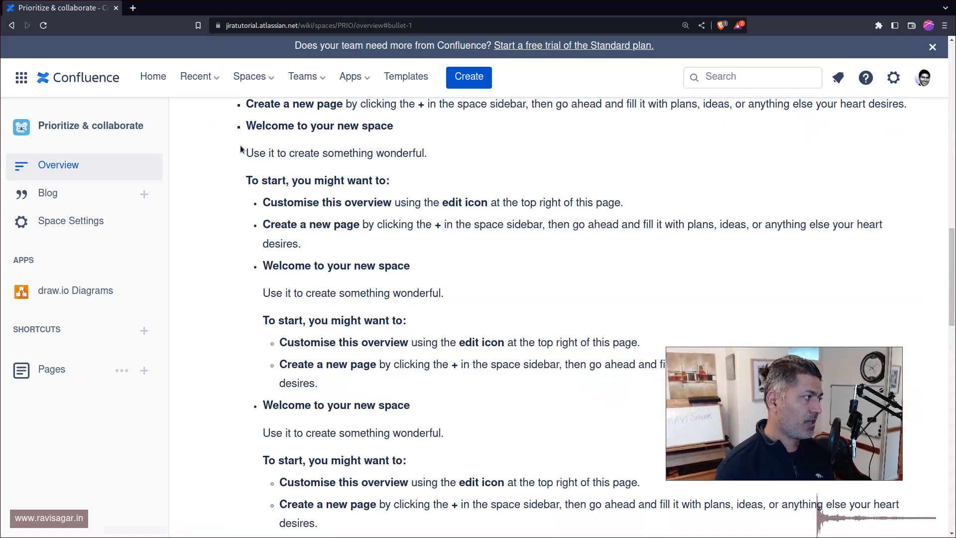
scroll(234, 149, up, 2)
triple_click(264, 139)
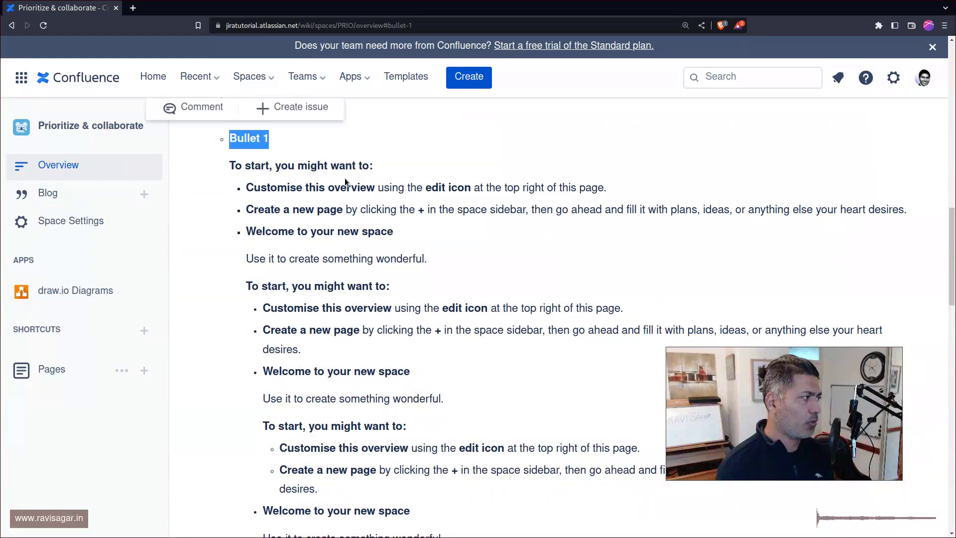
click(344, 177)
scroll(344, 178, up, 5)
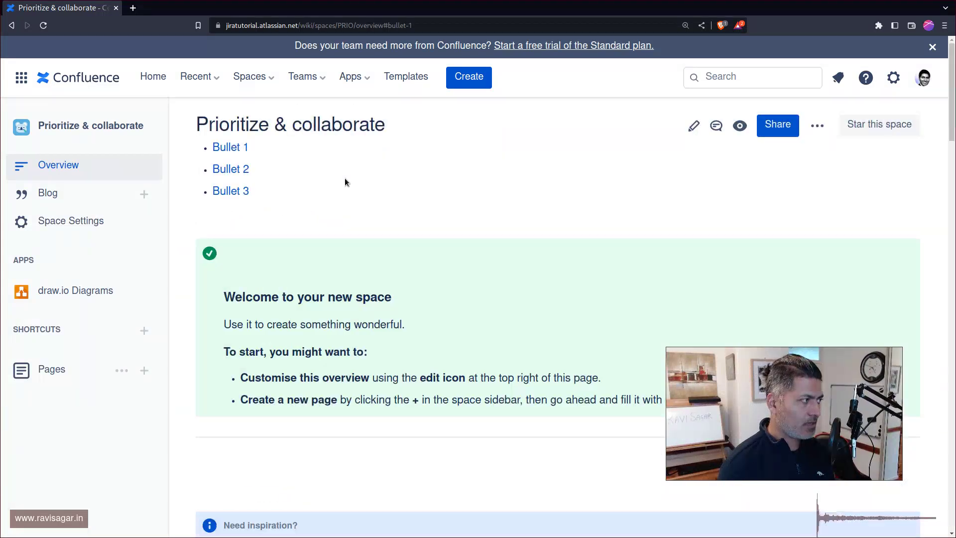
Check that the Bullet 2 and Bullet 3 links jump to their matching sections.
click(239, 172)
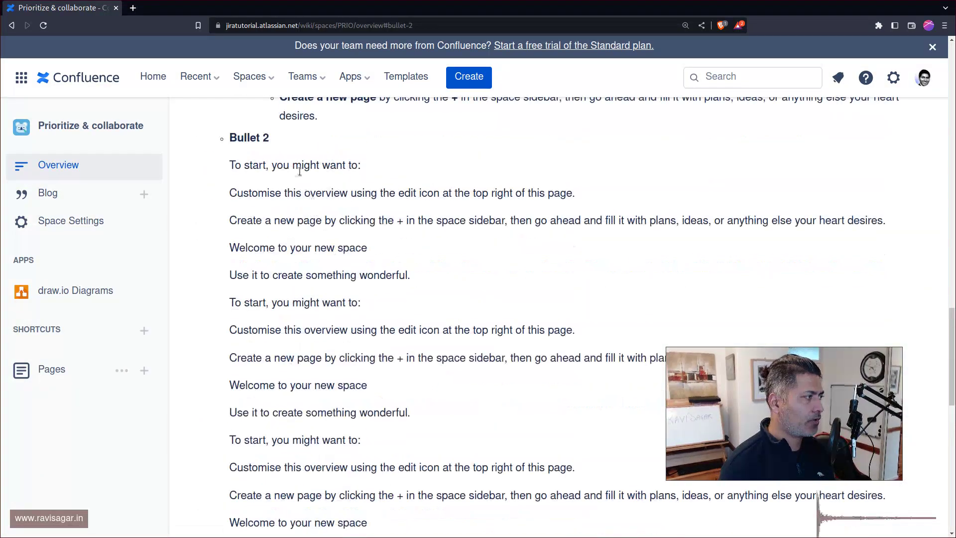
scroll(473, 298, up, 10)
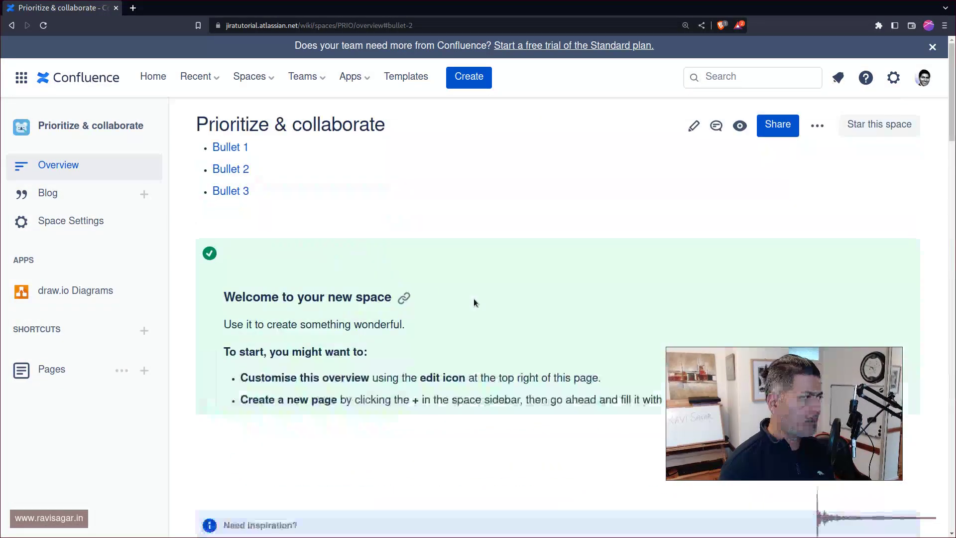
click(229, 198)
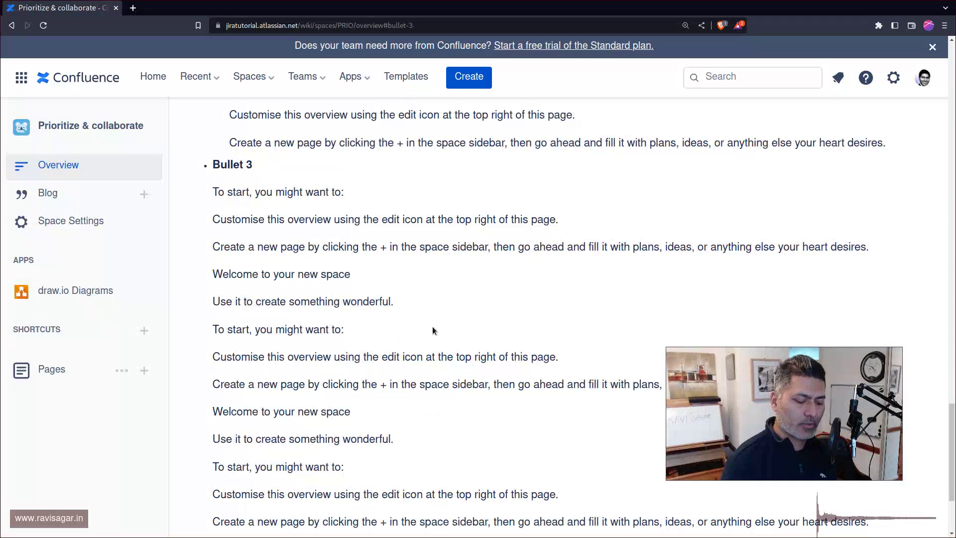
scroll(433, 327, up, 10)
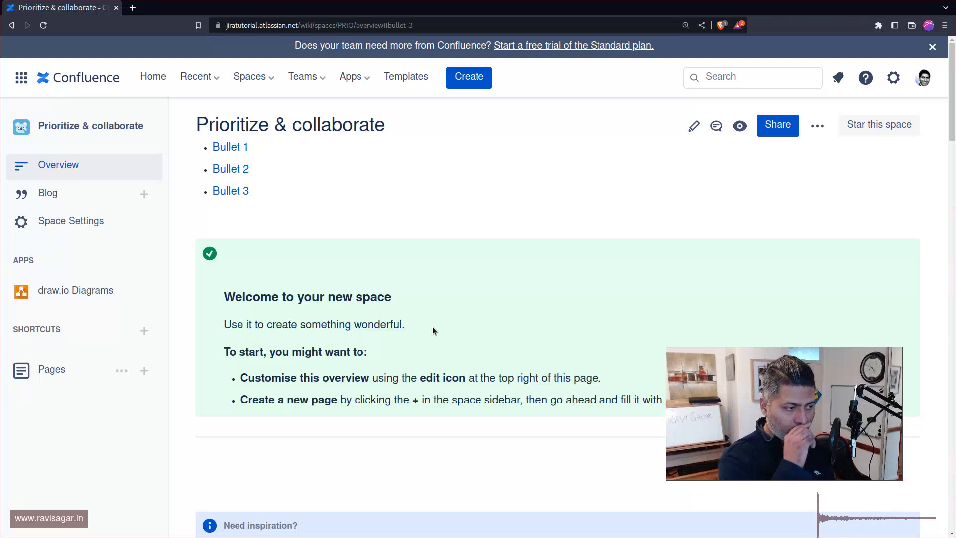